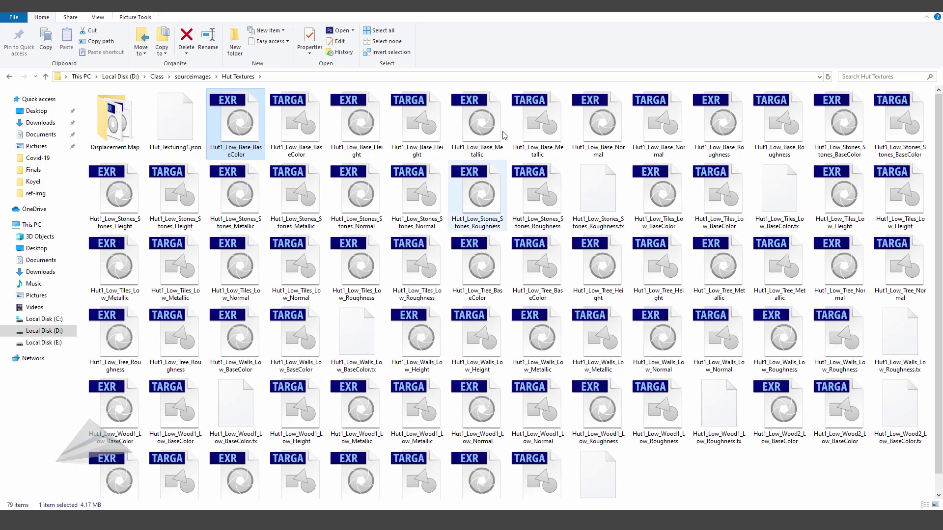
Look through the texture files in the Hut Textures folder and its Displacement Map subfolder
{"action": "left_click", "coordinate": [488, 124]}
{"action": "left_click", "coordinate": [724, 127]}
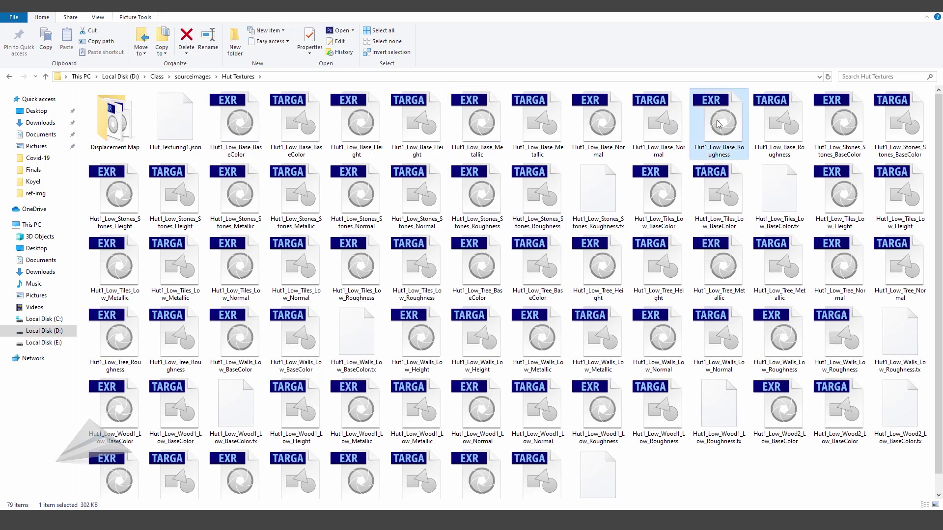
{"action": "double_click", "coordinate": [111, 126]}
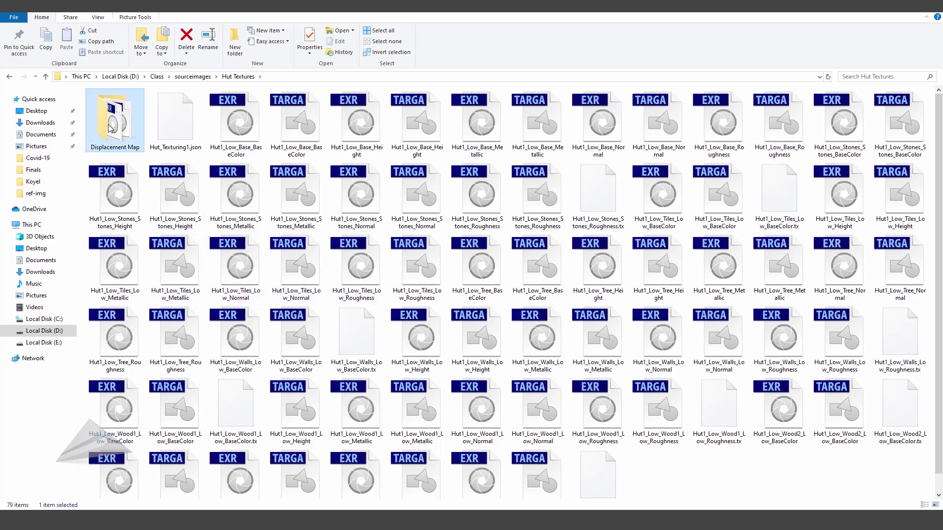
{"action": "left_click_drag", "start_coordinate": [773, 278], "coordinate": [82, 81]}
{"action": "left_click_drag", "start_coordinate": [718, 245], "coordinate": [79, 46]}
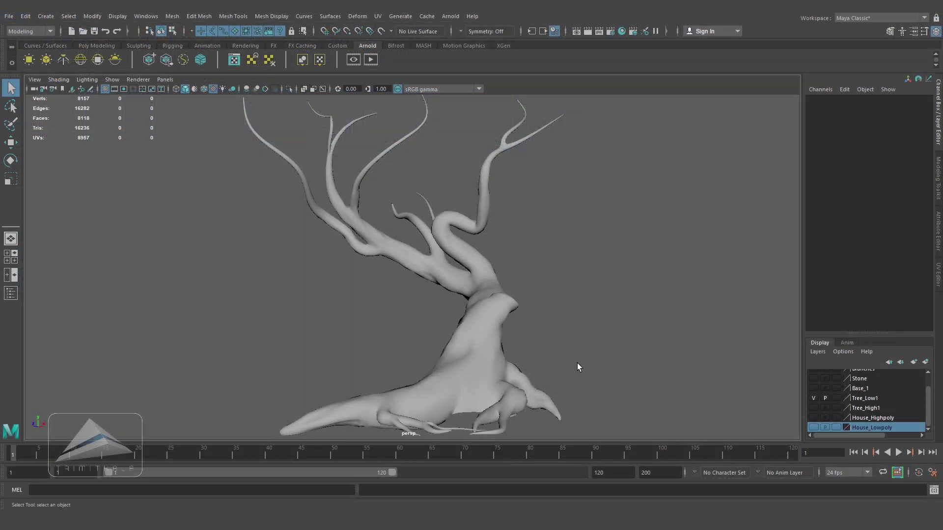
Switch to Maya, view the low-poly tree, and open the Hypershade window with the tree's trunk left in view
{"action": "left_click_drag", "start_coordinate": [571, 318], "coordinate": [461, 331], "text": "alt"}
{"action": "left_click_drag", "start_coordinate": [621, 331], "coordinate": [718, 328], "text": "alt"}
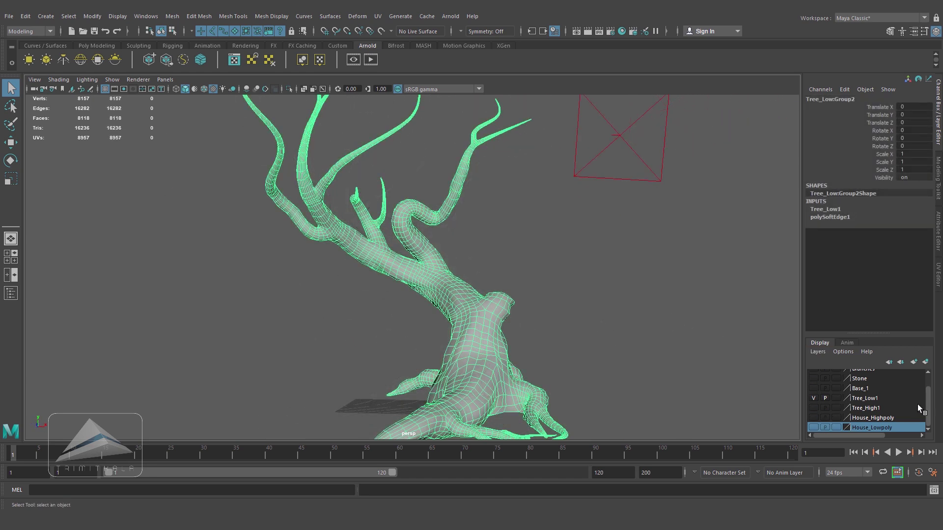
{"action": "mouse_move", "coordinate": [929, 403]}
{"action": "left_mouse_down"}
{"action": "mouse_move", "coordinate": [929, 381]}
{"action": "mouse_move", "coordinate": [929, 406]}
{"action": "left_mouse_up"}
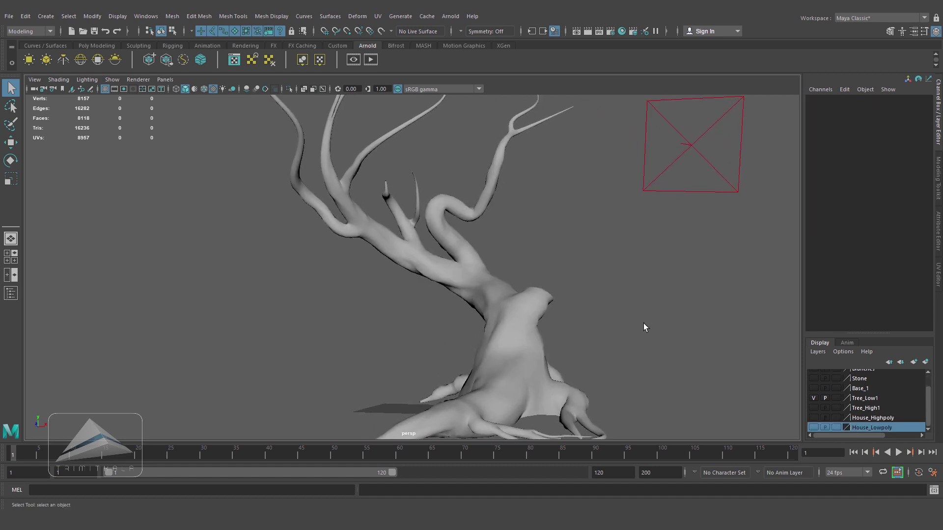
{"action": "left_click", "coordinate": [622, 32]}
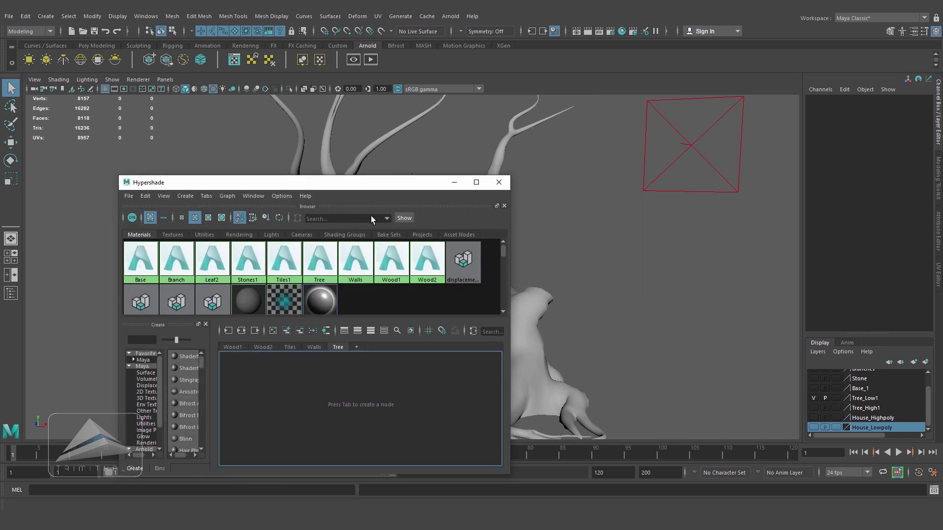
{"action": "left_click_drag", "start_coordinate": [337, 186], "coordinate": [290, 89]}
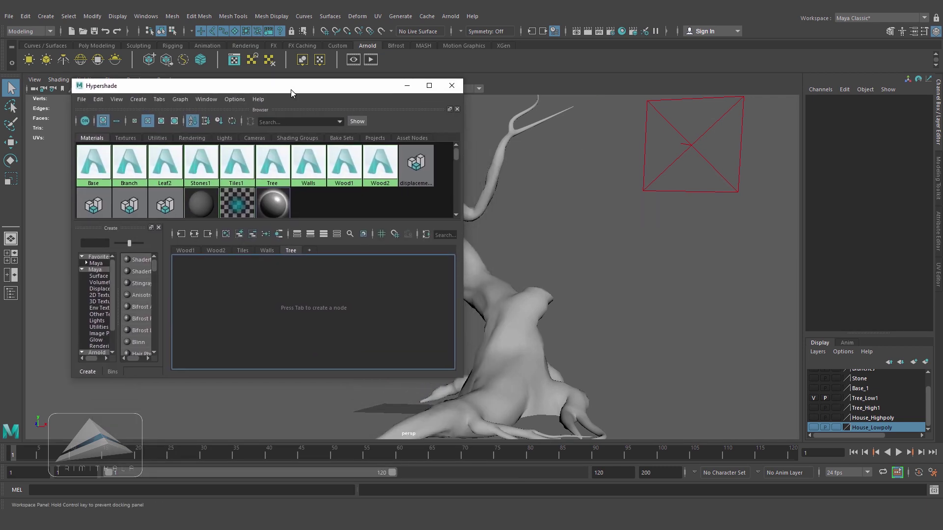
Add a new empty graph tab in the Hypershade and return to the Tree tab
{"action": "left_click", "coordinate": [310, 251]}
{"action": "double_click", "coordinate": [320, 250]}
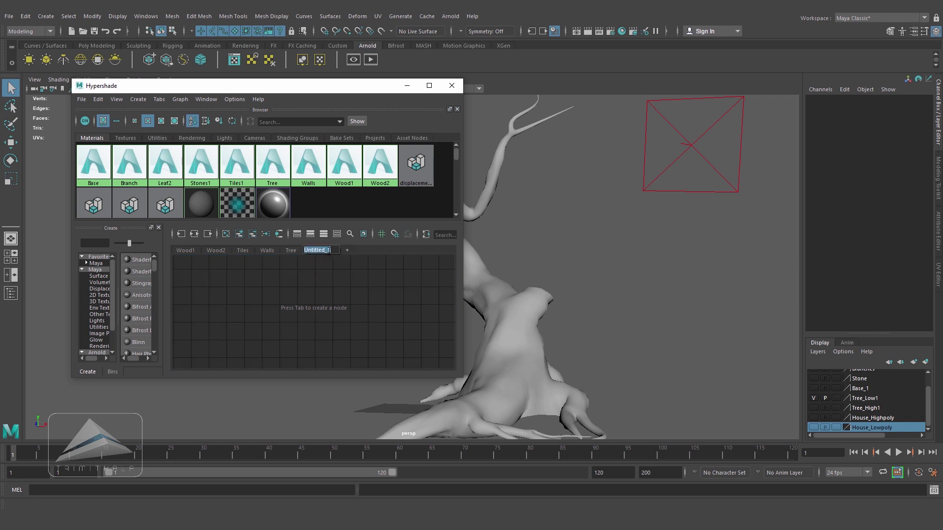
{"action": "left_click", "coordinate": [290, 250]}
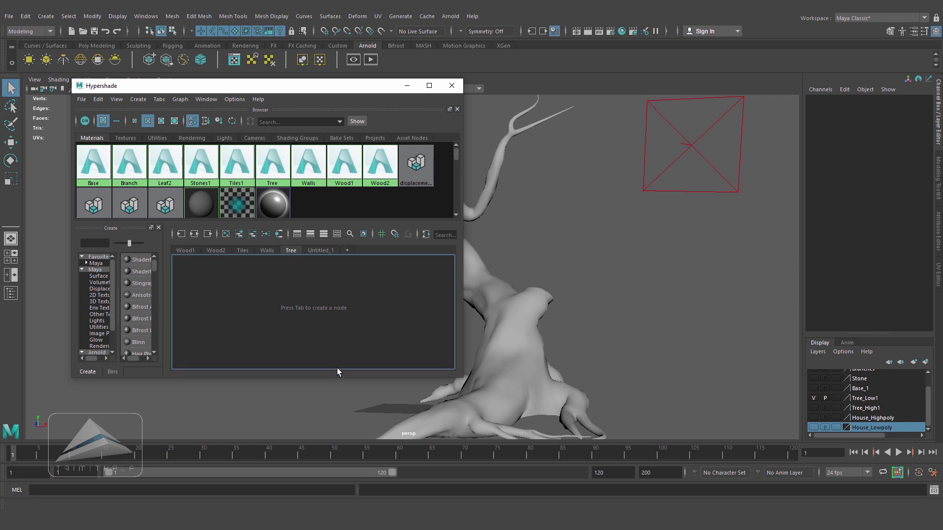
Graph the Tree material's input and output connections and collapse the material node to hide its attributes
{"action": "left_click", "coordinate": [273, 163]}
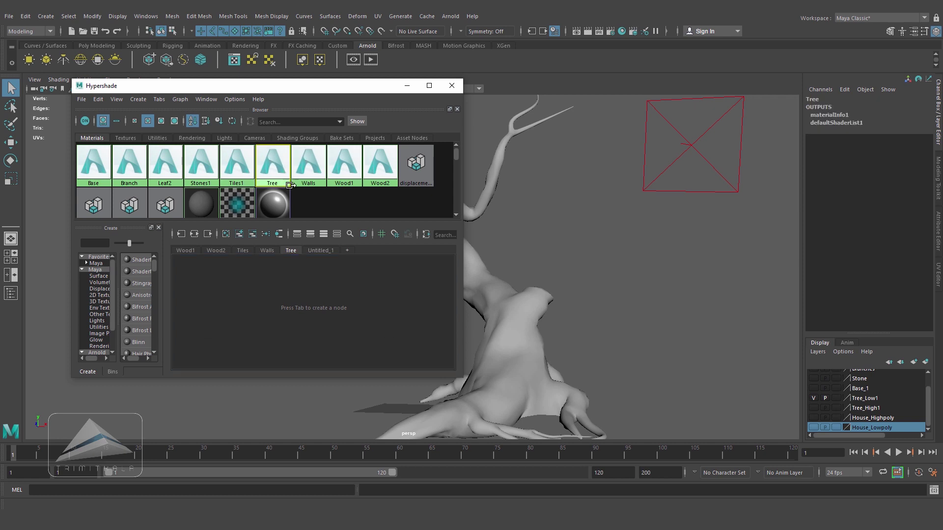
{"action": "left_click", "coordinate": [194, 234]}
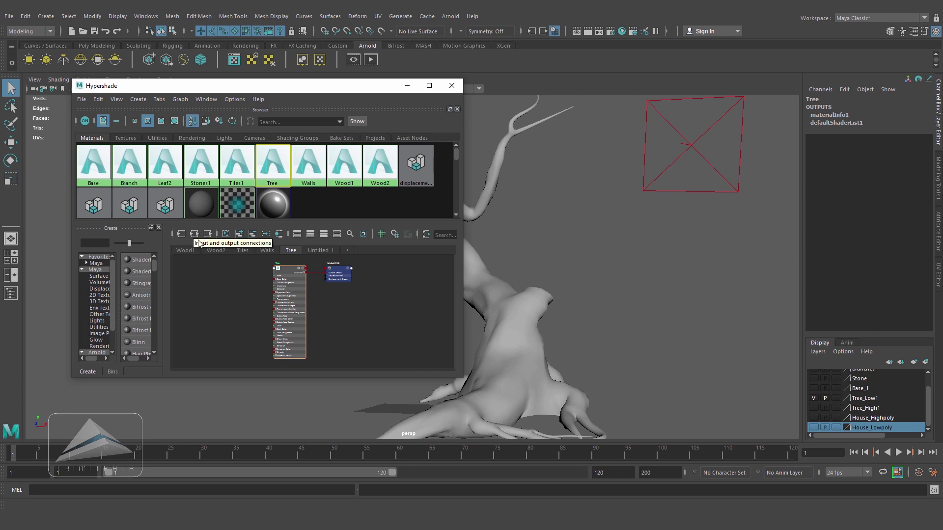
{"action": "scroll", "coordinate": [347, 298], "scroll_direction": "up", "scroll_amount": 2}
{"action": "scroll", "coordinate": [326, 311], "scroll_direction": "up", "scroll_amount": 4}
{"action": "left_click", "coordinate": [312, 320]}
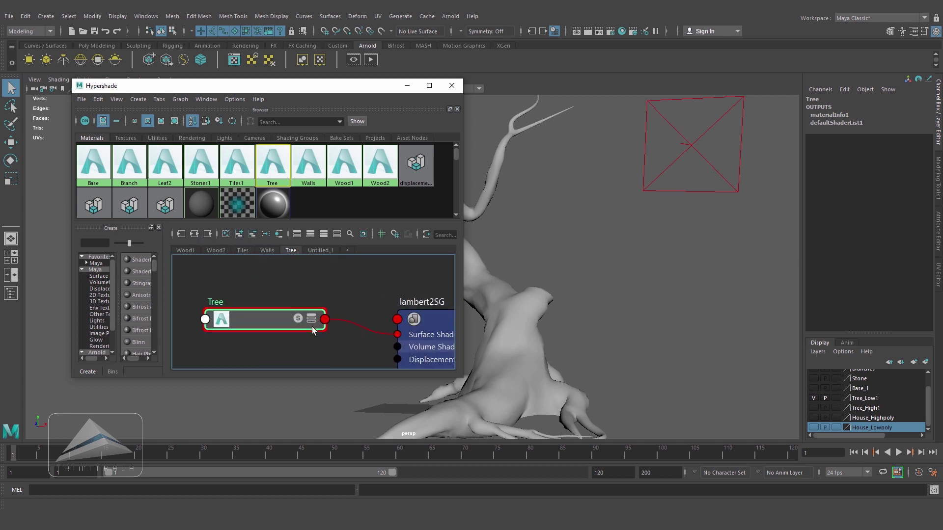
{"action": "scroll", "coordinate": [343, 330], "scroll_direction": "down", "scroll_amount": 5}
{"action": "key", "text": "f"}
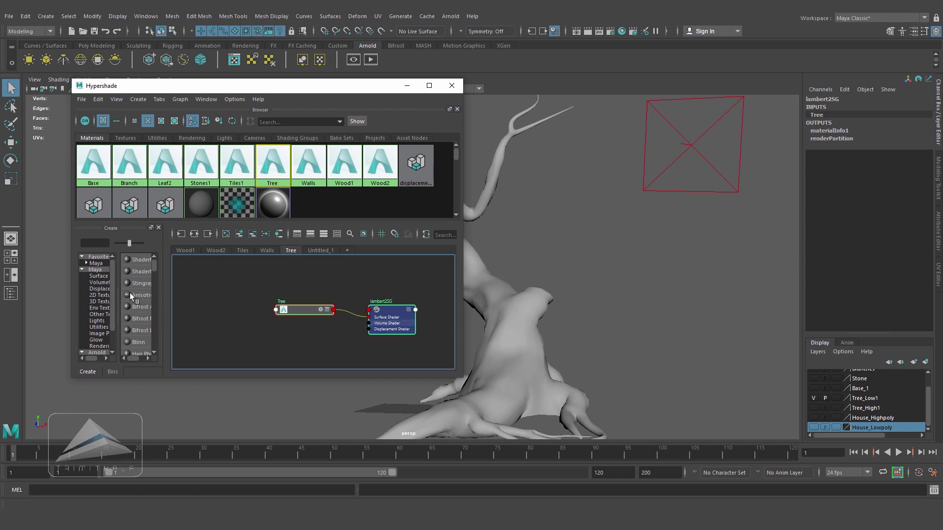
Create a 2D File texture node and place it with its placement node beside the Tree material
{"action": "left_click", "coordinate": [99, 295]}
{"action": "left_click", "coordinate": [136, 294]}
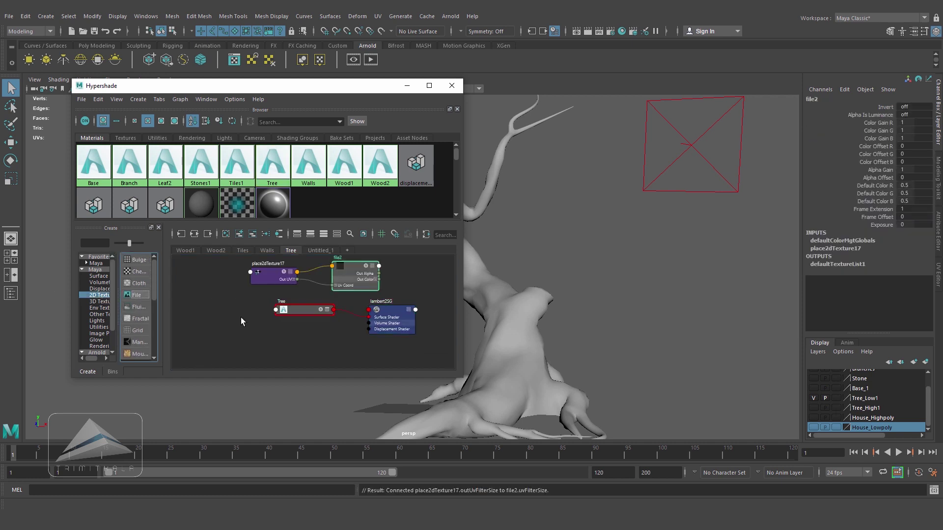
{"action": "middle_click_drag", "start_coordinate": [240, 318], "coordinate": [265, 332], "text": "alt"}
{"action": "left_click_drag", "start_coordinate": [362, 287], "coordinate": [245, 287]}
{"action": "middle_click_drag", "start_coordinate": [309, 291], "coordinate": [347, 280], "text": "alt"}
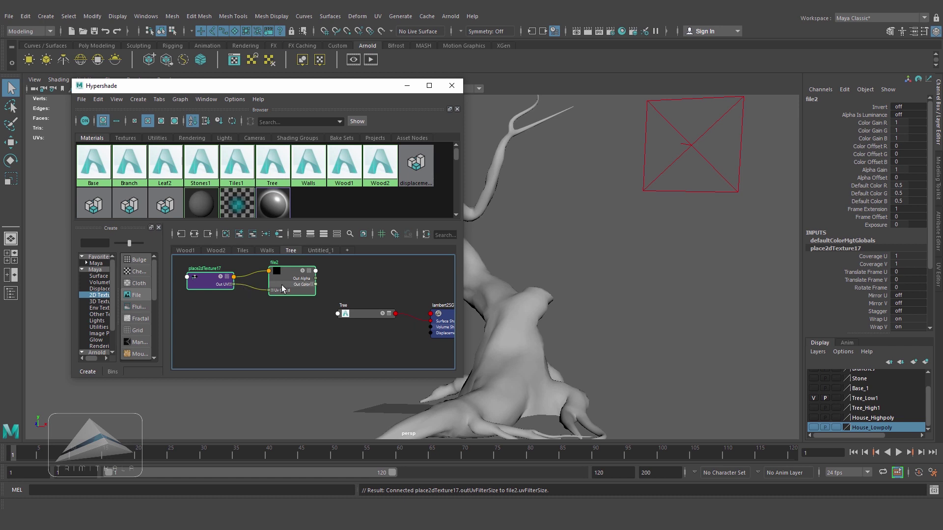
Create three more File texture nodes and stack them in a column below the first one
{"action": "left_click", "coordinate": [137, 295]}
{"action": "left_click_drag", "start_coordinate": [314, 344], "coordinate": [287, 323]}
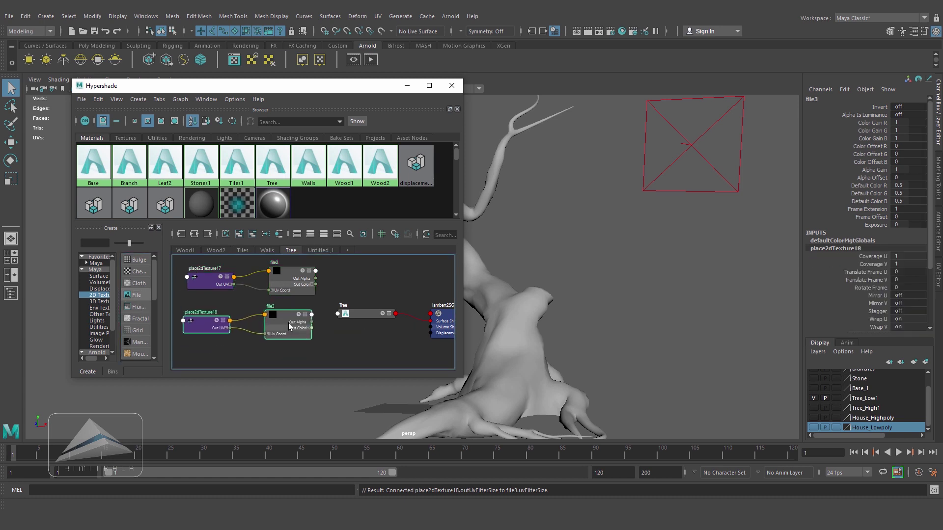
{"action": "left_click", "coordinate": [136, 295]}
{"action": "mouse_move", "coordinate": [341, 254]}
{"action": "middle_mouse_down", "text": "alt"}
{"action": "mouse_move", "coordinate": [302, 267]}
{"action": "mouse_move", "coordinate": [332, 250]}
{"action": "middle_mouse_up", "text": "alt"}
{"action": "left_click_drag", "start_coordinate": [411, 270], "coordinate": [272, 353]}
{"action": "middle_click_drag", "start_coordinate": [362, 325], "coordinate": [367, 319], "text": "alt"}
{"action": "scroll", "coordinate": [368, 318], "scroll_direction": "down", "scroll_amount": 2}
{"action": "left_click", "coordinate": [137, 294]}
{"action": "left_click_drag", "start_coordinate": [294, 316], "coordinate": [313, 332]}
{"action": "middle_click_drag", "start_coordinate": [381, 328], "coordinate": [349, 325], "text": "alt"}
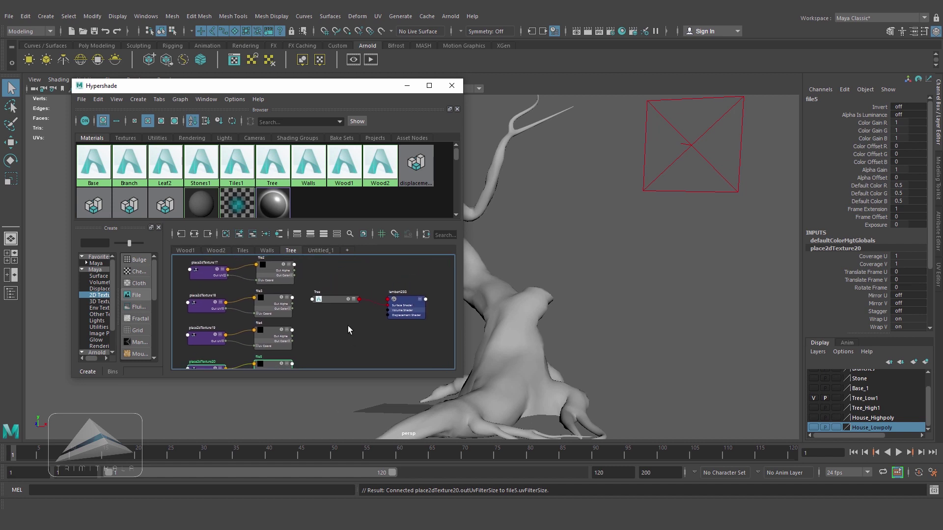
Rename the uppermost file texture node as Tree_DM
{"action": "scroll", "coordinate": [337, 319], "scroll_direction": "up", "scroll_amount": 3}
{"action": "middle_click_drag", "start_coordinate": [227, 263], "coordinate": [252, 308], "text": "alt"}
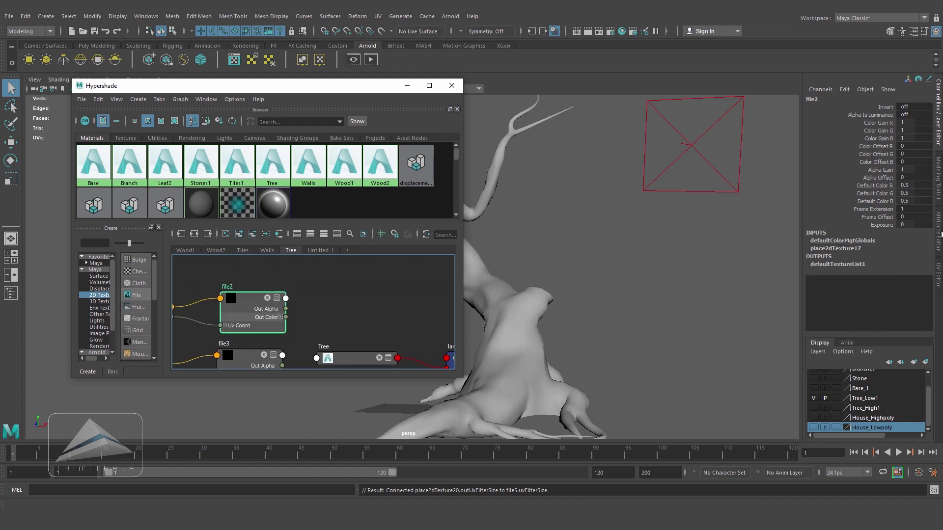
{"action": "key", "text": "ctrl+a"}
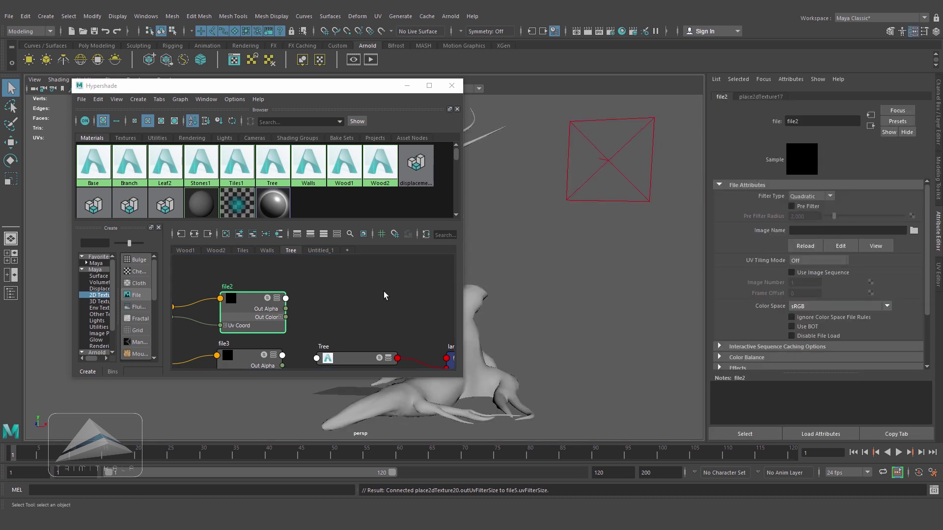
{"action": "middle_click_drag", "start_coordinate": [369, 323], "coordinate": [361, 277], "text": "alt"}
{"action": "mouse_move", "coordinate": [329, 315]}
{"action": "middle_mouse_down", "text": "alt"}
{"action": "mouse_move", "coordinate": [329, 276]}
{"action": "mouse_move", "coordinate": [317, 318]}
{"action": "middle_mouse_up", "text": "alt"}
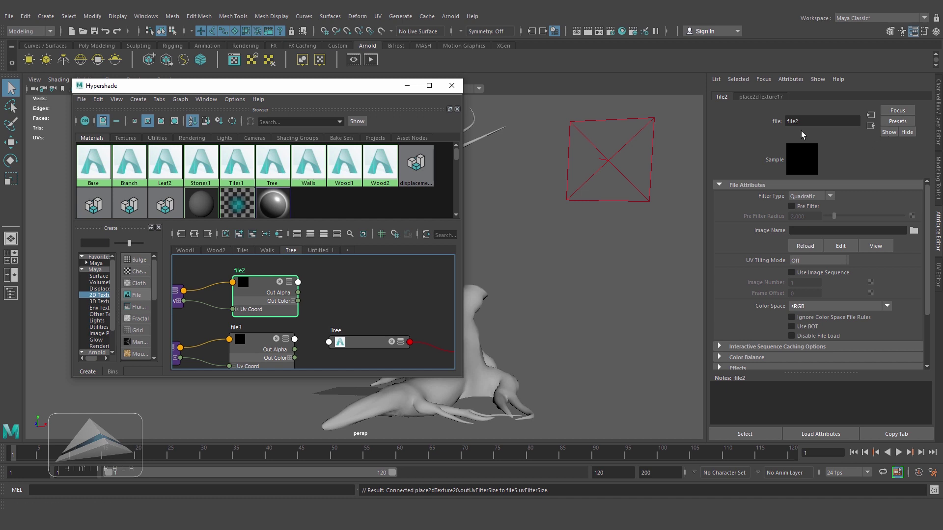
{"action": "double_click", "coordinate": [815, 117]}
{"action": "type", "text": "Tree_DM"}
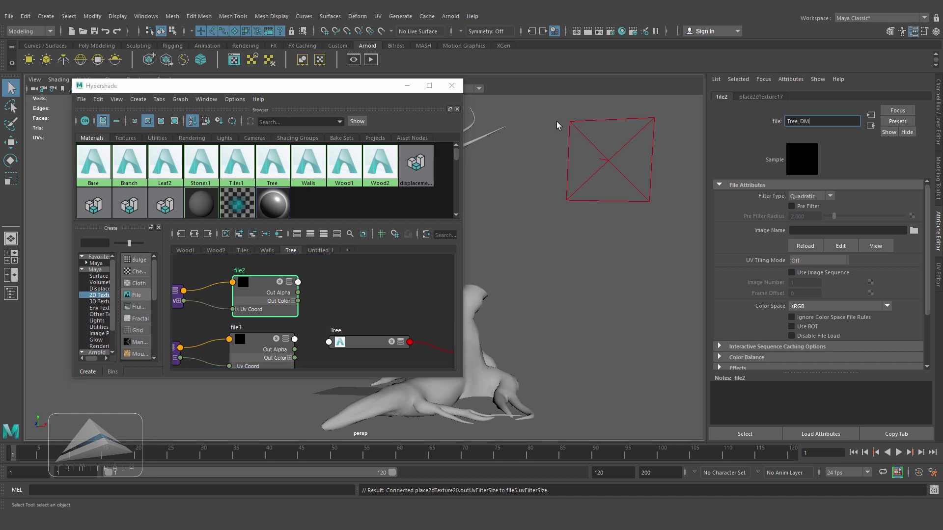
{"action": "key", "text": "Return"}
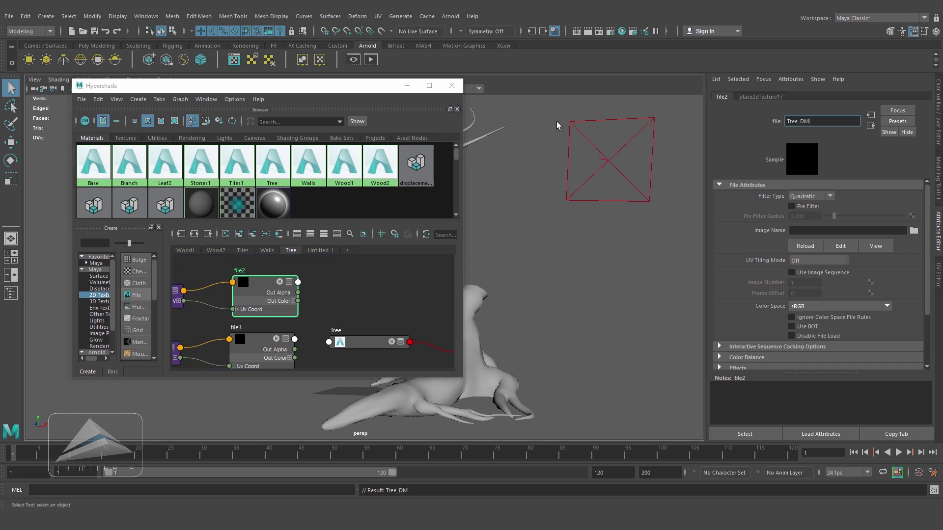
Rename the second file texture node, file3, as Tree_ColorMap
{"action": "left_click", "coordinate": [248, 347]}
{"action": "double_click", "coordinate": [815, 121]}
{"action": "type", "text": "Tree_Colo"}
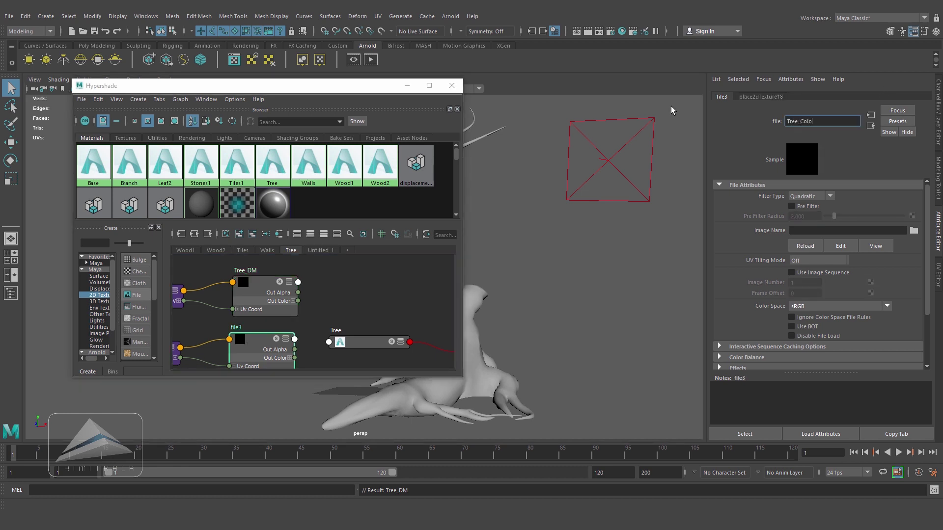
{"action": "type", "text": "rMap"}
{"action": "key", "text": "Return"}
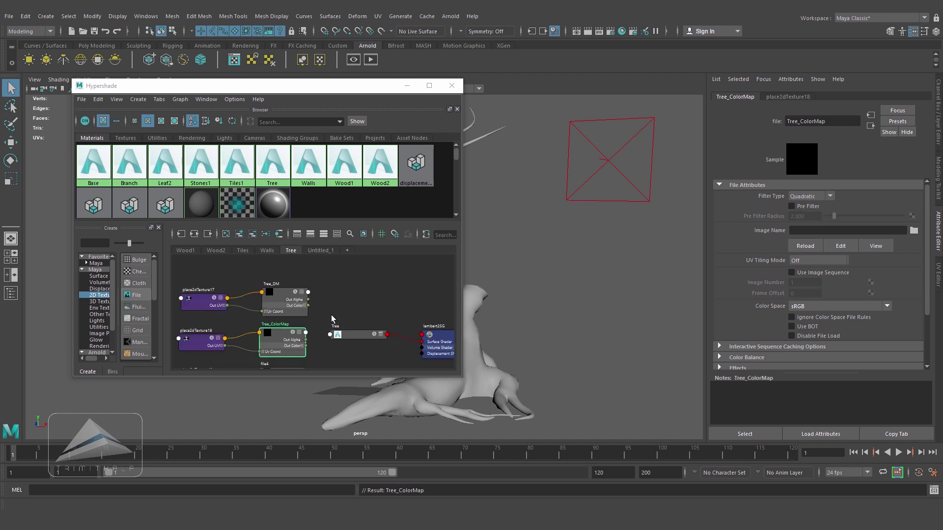
Rename the third file texture node, file4, as Tree_Roughness
{"action": "middle_click_drag", "start_coordinate": [398, 326], "coordinate": [375, 259], "text": "alt"}
{"action": "left_click", "coordinate": [255, 305]}
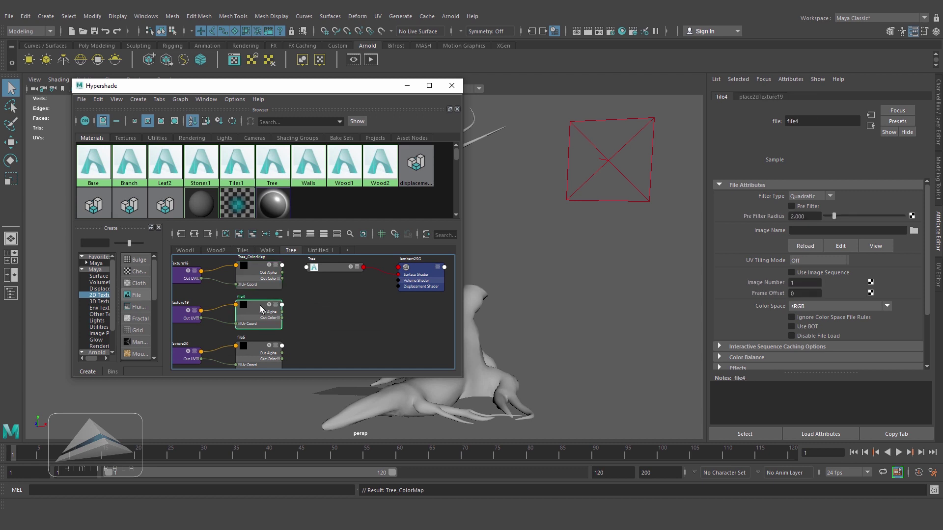
{"action": "double_click", "coordinate": [830, 121]}
{"action": "type", "text": "Tree_Roughness"}
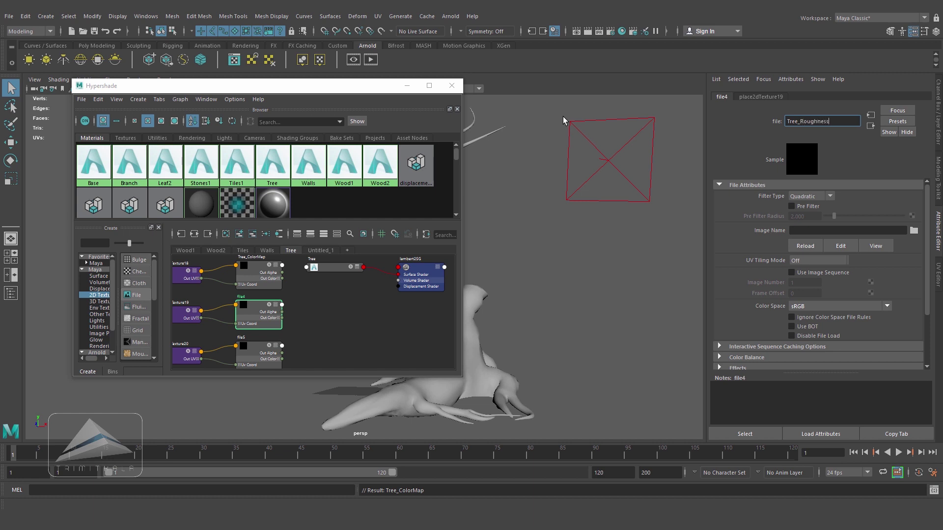
{"action": "key", "text": "Return"}
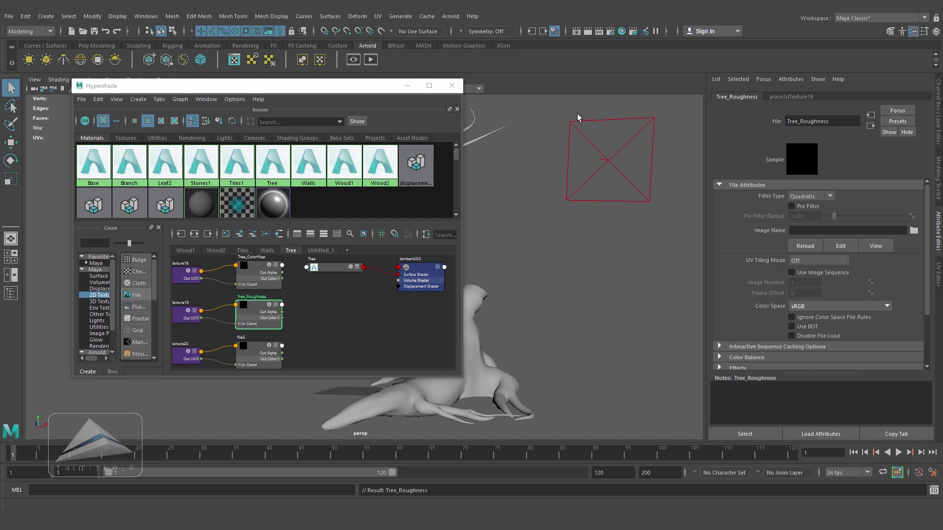
Rename the last file texture node, file5, as Tree_NM
{"action": "left_click", "coordinate": [256, 350]}
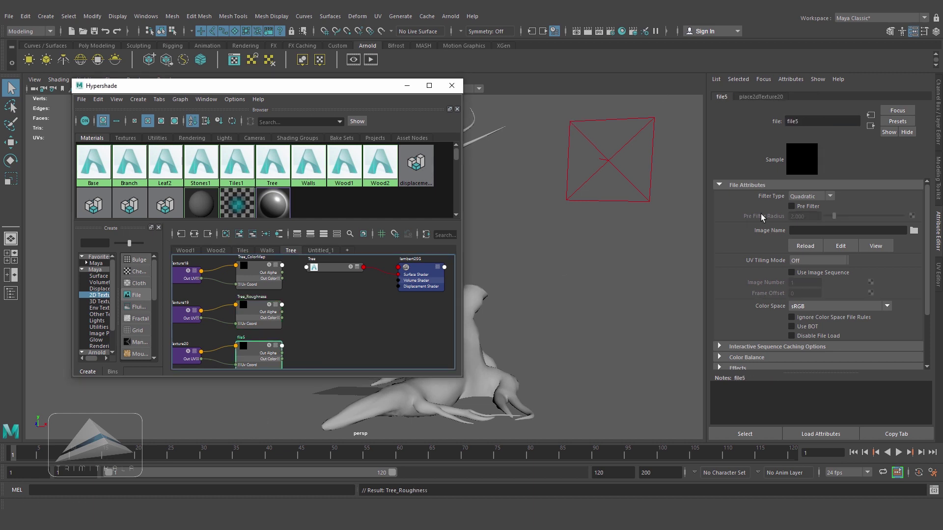
{"action": "double_click", "coordinate": [817, 121]}
{"action": "type", "text": "Tree"}
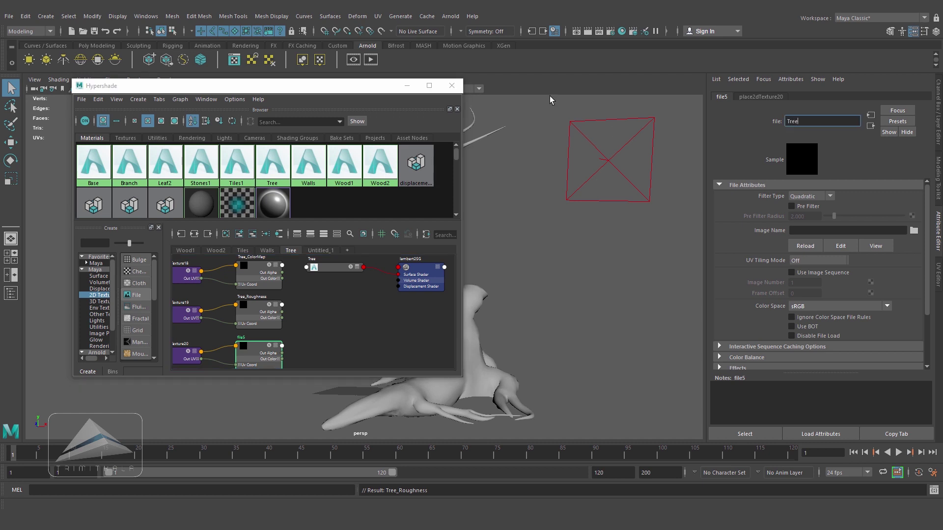
{"action": "type", "text": "_NM"}
{"action": "key", "text": "Return"}
Connect Tree_DM to the displacement material of the lambert2SG shading group and arrange the resulting displacement node
{"action": "key", "text": "a"}
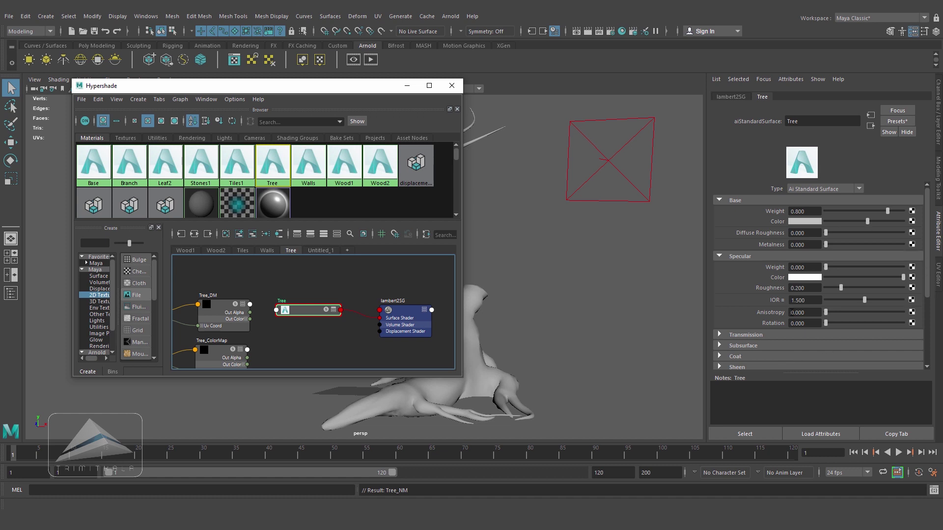
{"action": "left_click", "coordinate": [406, 314]}
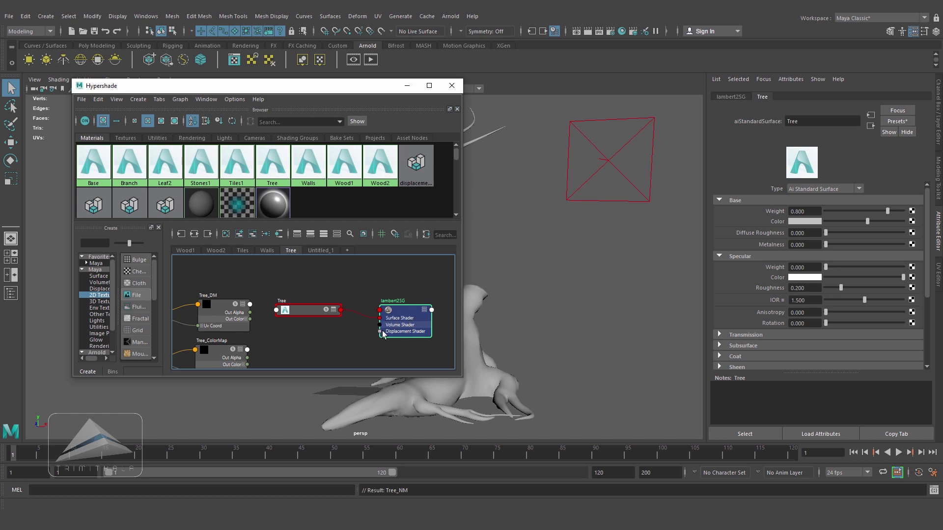
{"action": "left_click", "coordinate": [730, 97]}
{"action": "left_click", "coordinate": [730, 97]}
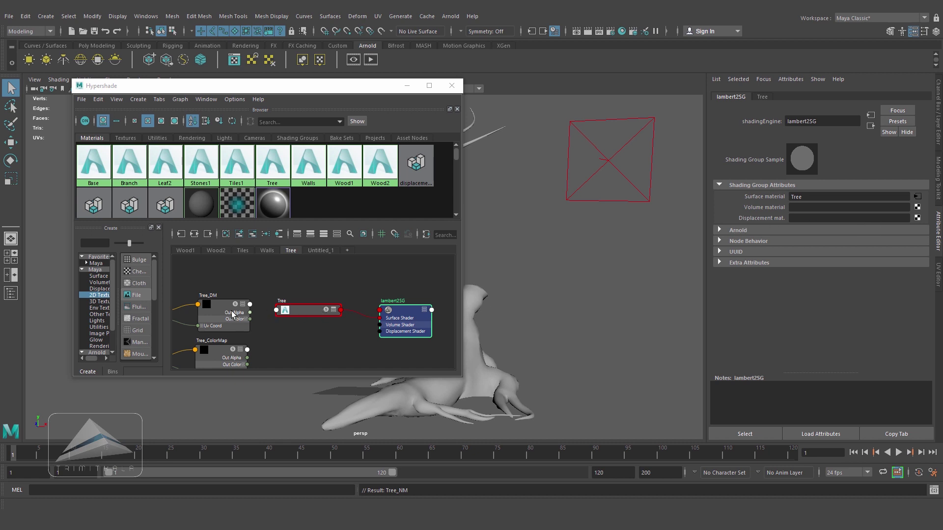
{"action": "middle_click_drag", "start_coordinate": [228, 308], "coordinate": [739, 219]}
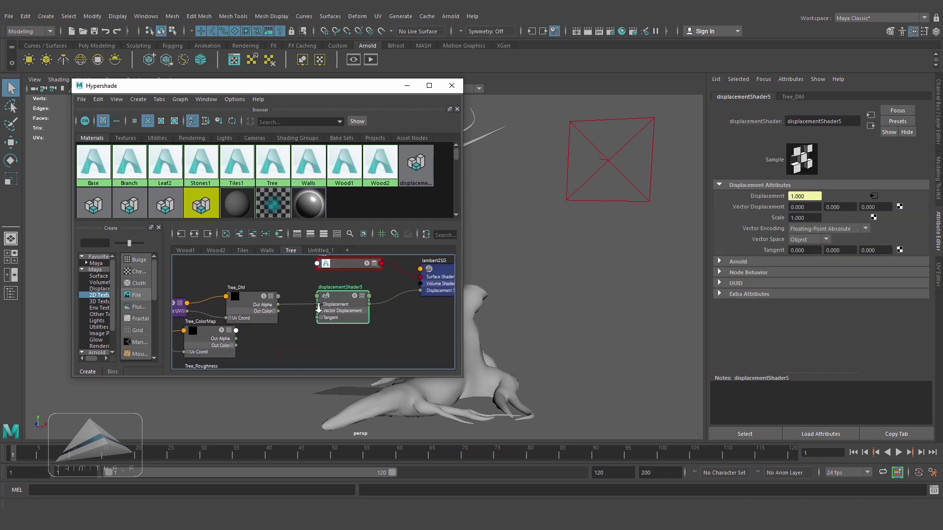
{"action": "mouse_move", "coordinate": [330, 298]}
{"action": "left_mouse_down"}
{"action": "mouse_move", "coordinate": [315, 308]}
{"action": "mouse_move", "coordinate": [330, 287]}
{"action": "mouse_move", "coordinate": [326, 313]}
{"action": "mouse_move", "coordinate": [336, 303]}
{"action": "left_mouse_up"}
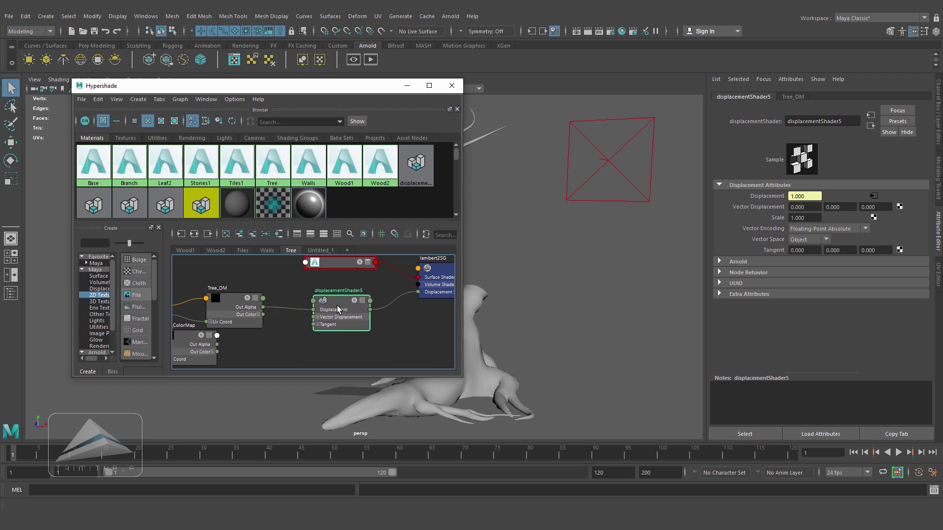
Load Tree-DM_u0_v0.exr from the Hut Textures Displacement Map folder as the image of the Tree_DM file texture
{"action": "left_click", "coordinate": [257, 307]}
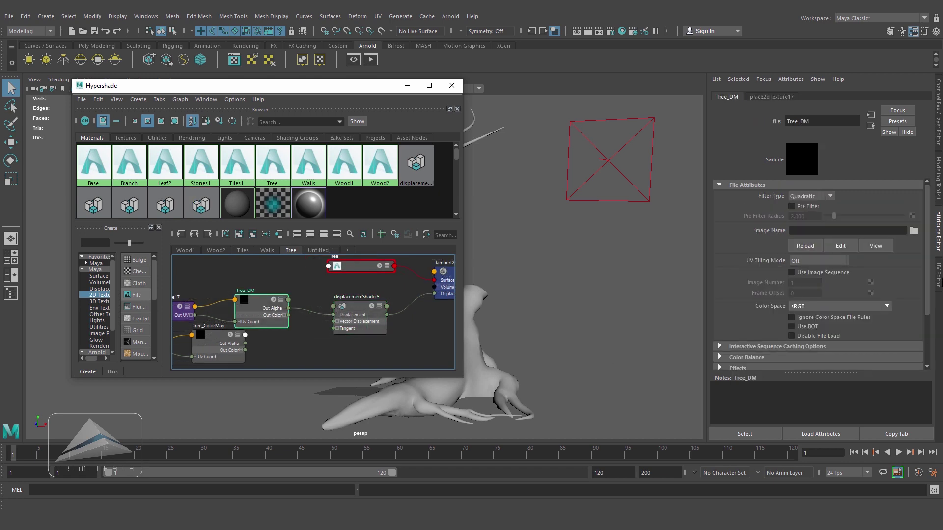
{"action": "left_click", "coordinate": [914, 231]}
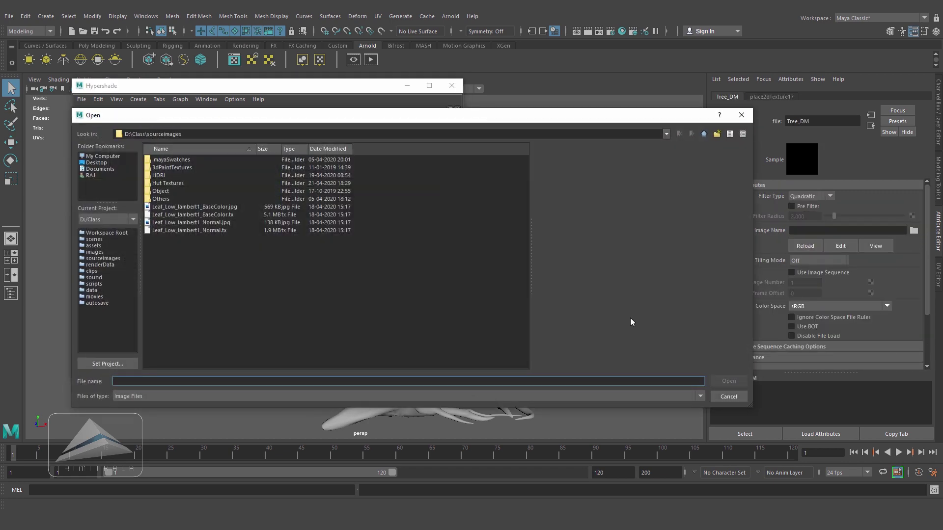
{"action": "double_click", "coordinate": [178, 184]}
{"action": "double_click", "coordinate": [180, 161]}
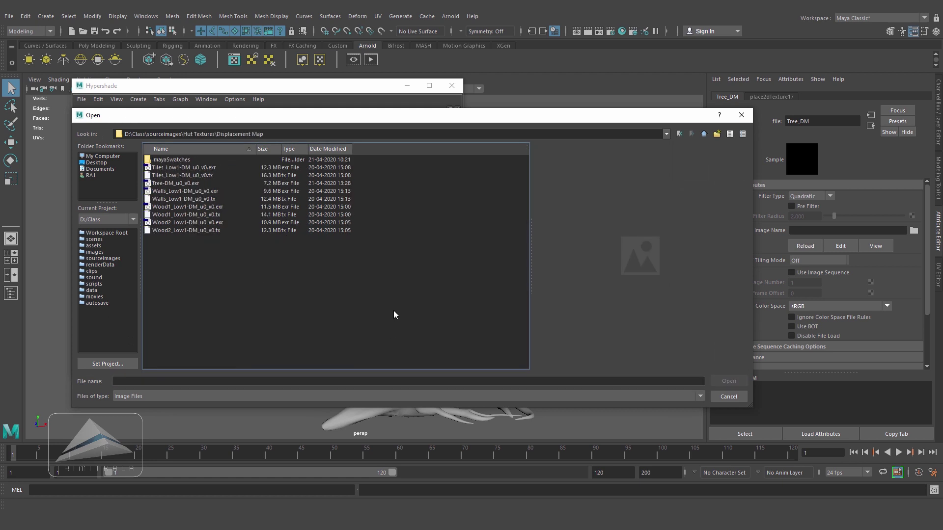
{"action": "left_click", "coordinate": [174, 184]}
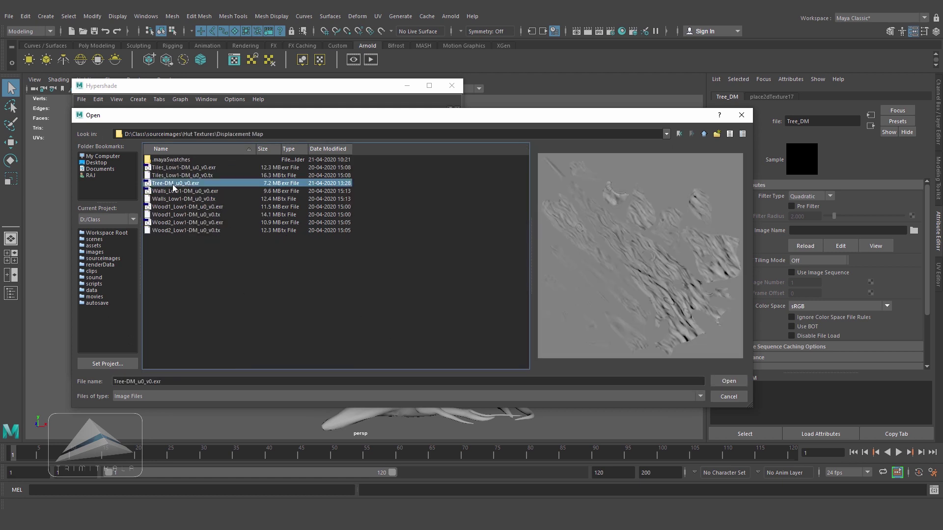
{"action": "left_click", "coordinate": [727, 381]}
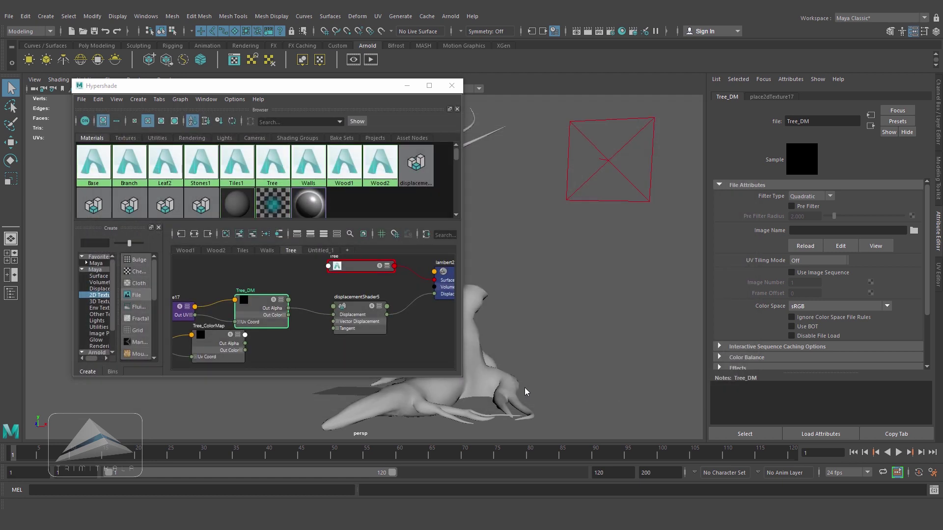
Set the filter type of the Tree_DM file texture to Off
{"action": "left_click_drag", "start_coordinate": [325, 94], "coordinate": [258, 92]}
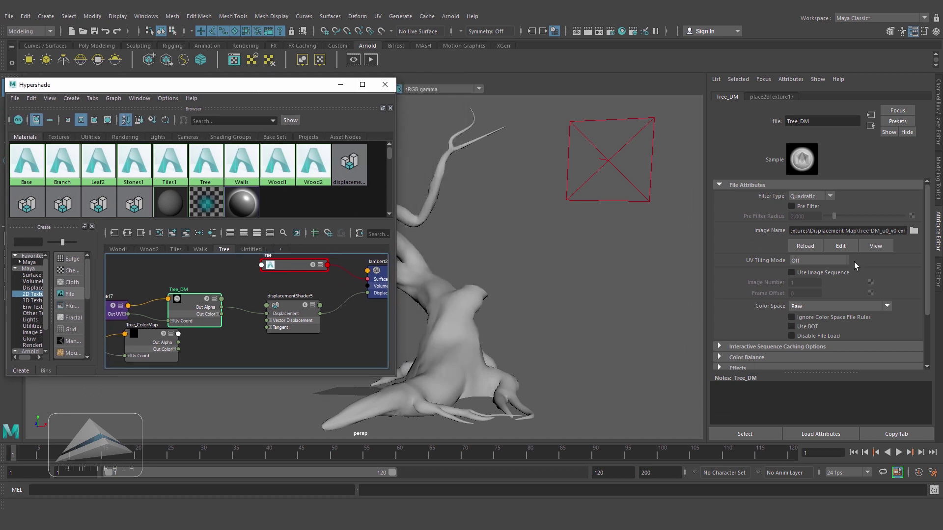
{"action": "left_click", "coordinate": [830, 196]}
{"action": "left_click", "coordinate": [820, 204]}
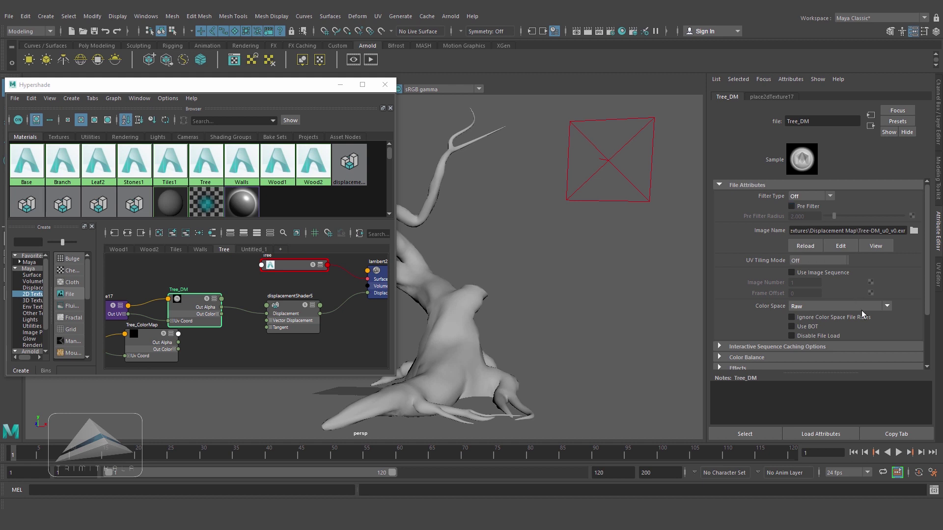
{"action": "left_click_drag", "start_coordinate": [928, 258], "coordinate": [931, 276]}
{"action": "scroll", "coordinate": [885, 213], "scroll_direction": "down", "scroll_amount": 1}
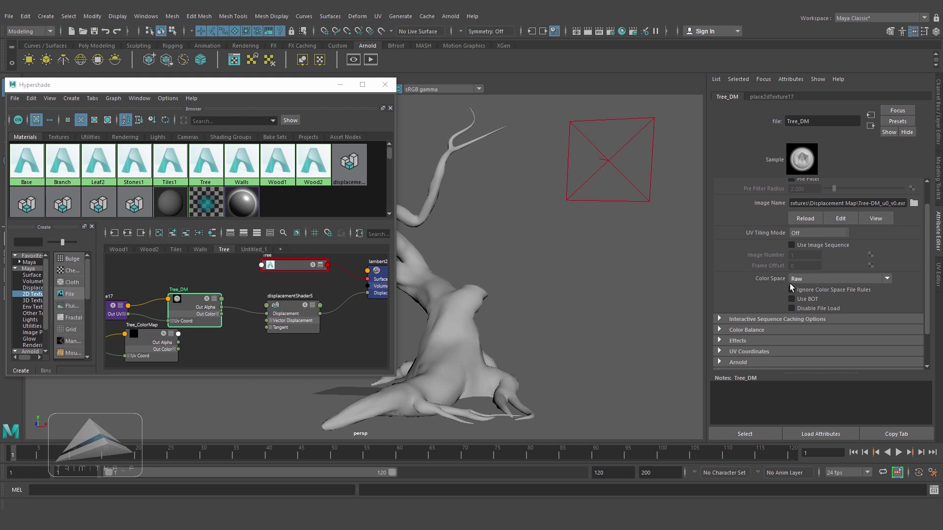
Render the current frame to check the displacement on the tree
{"action": "left_click", "coordinate": [291, 307]}
{"action": "left_click_drag", "start_coordinate": [250, 90], "coordinate": [173, 203]}
{"action": "left_click", "coordinate": [588, 31]}
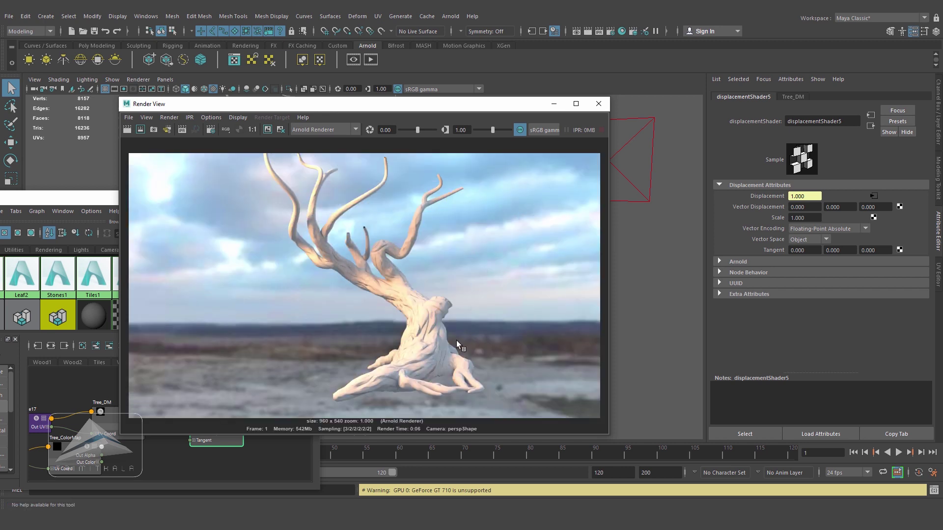
{"action": "left_click_drag", "start_coordinate": [438, 104], "coordinate": [626, 60]}
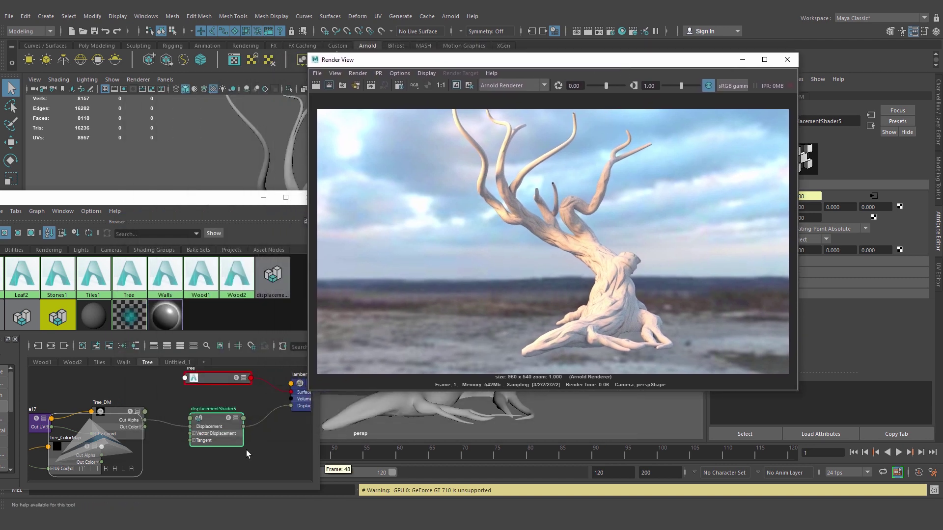
Disconnect displacementShader5 from lambert2SG, delete the node and render the tree without displacement
{"action": "left_click", "coordinate": [264, 421]}
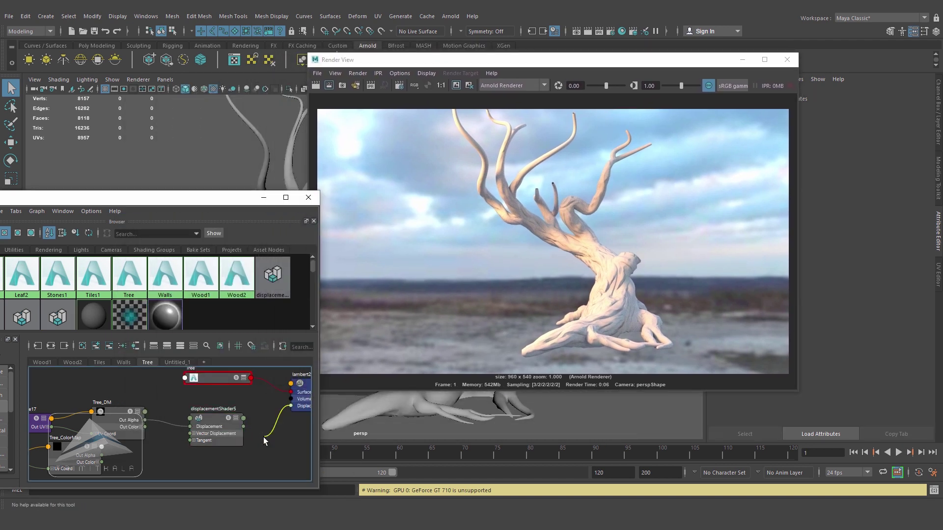
{"action": "key", "text": "Delete"}
{"action": "left_click", "coordinate": [216, 425]}
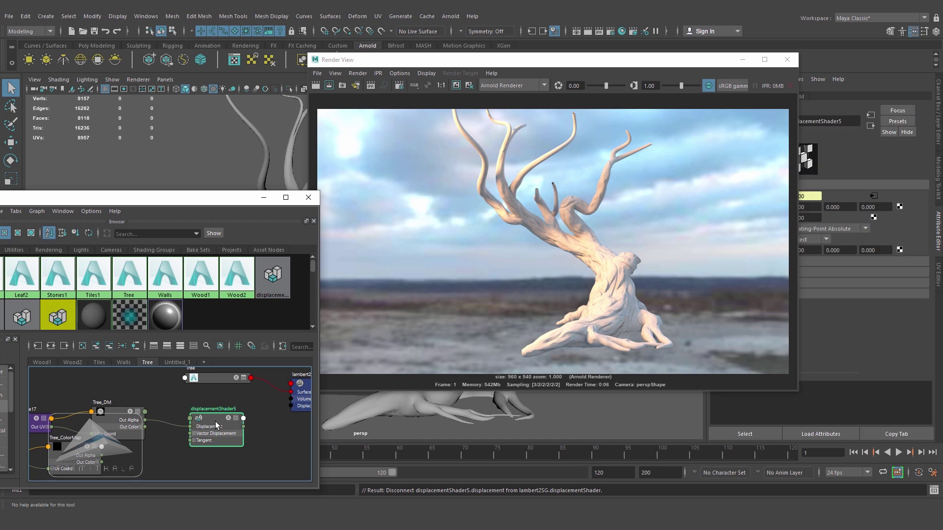
{"action": "key", "text": "Delete"}
{"action": "left_click_drag", "start_coordinate": [542, 64], "coordinate": [406, 65]}
{"action": "left_click", "coordinate": [179, 86]}
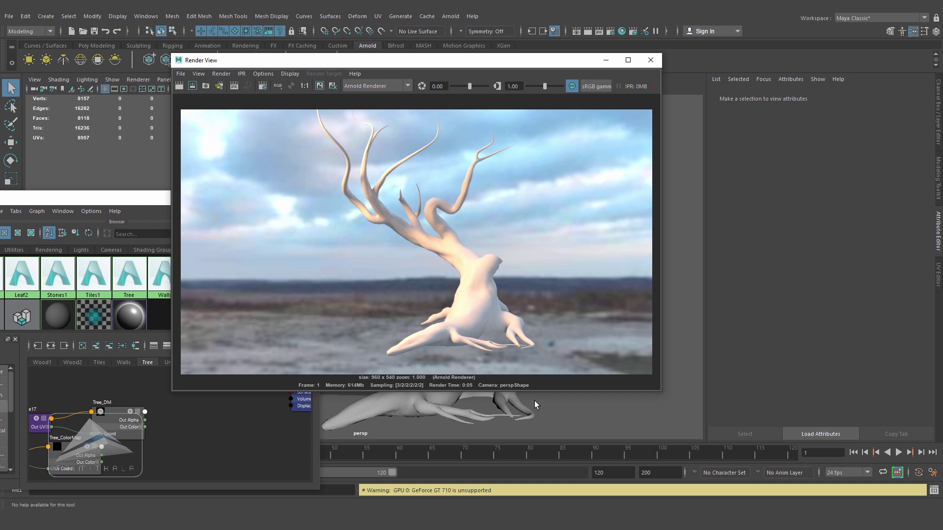
Render the undisplaced tree from a closer view of the trunk and keep the image for comparison
{"action": "right_click_drag", "start_coordinate": [537, 405], "coordinate": [565, 407], "text": "alt"}
{"action": "middle_click_drag", "start_coordinate": [565, 407], "coordinate": [543, 417], "text": "alt"}
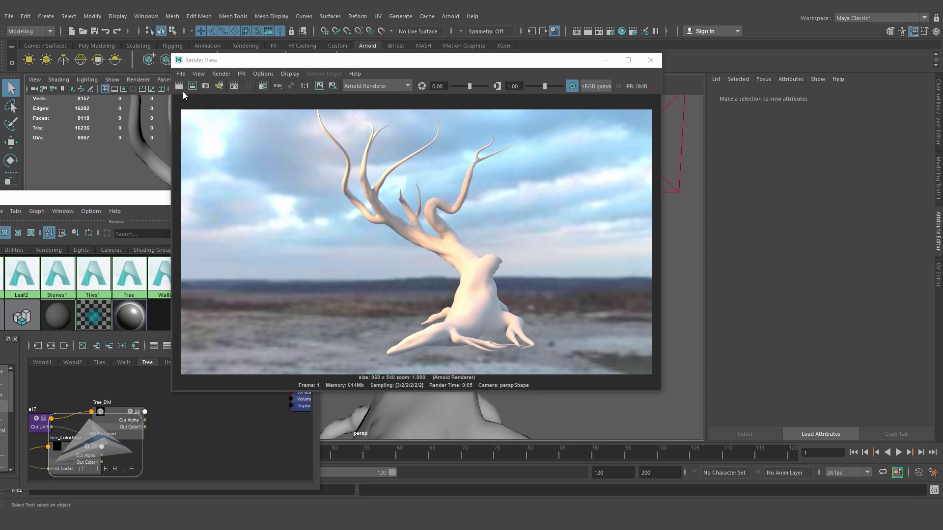
{"action": "left_click", "coordinate": [181, 88]}
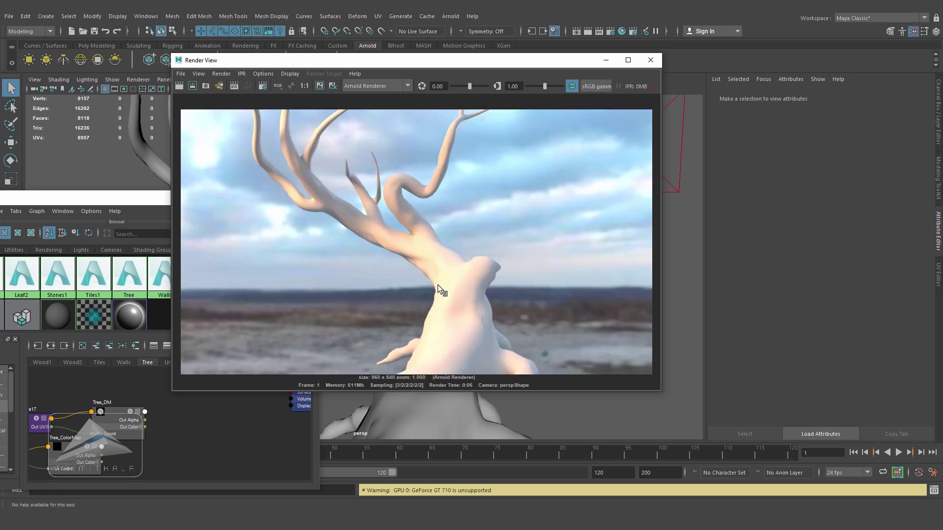
{"action": "left_click_drag", "start_coordinate": [461, 60], "coordinate": [474, 17]}
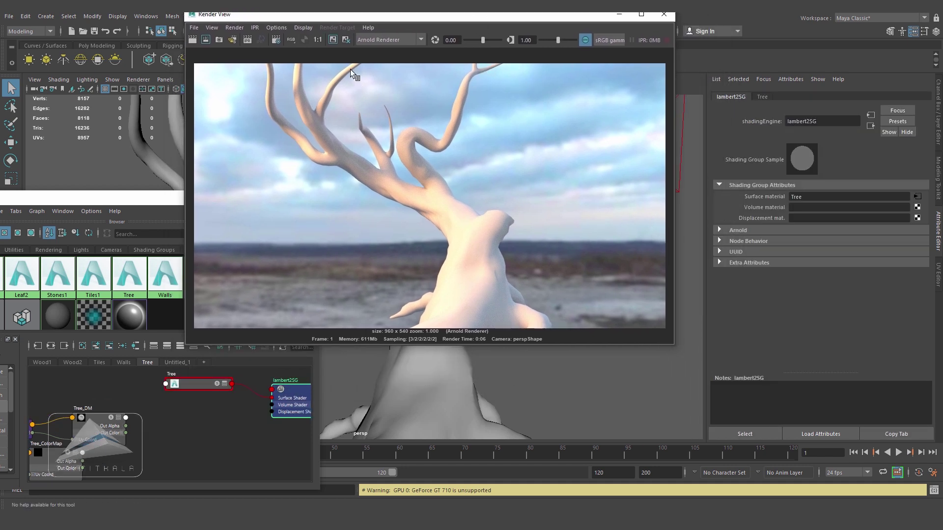
{"action": "left_click", "coordinate": [332, 42]}
Connect Tree_DM to the displacement material of lambert2SG again and adjust the displacement node's place in the graph
{"action": "left_click", "coordinate": [93, 423]}
{"action": "middle_click_drag", "start_coordinate": [93, 424], "coordinate": [749, 218]}
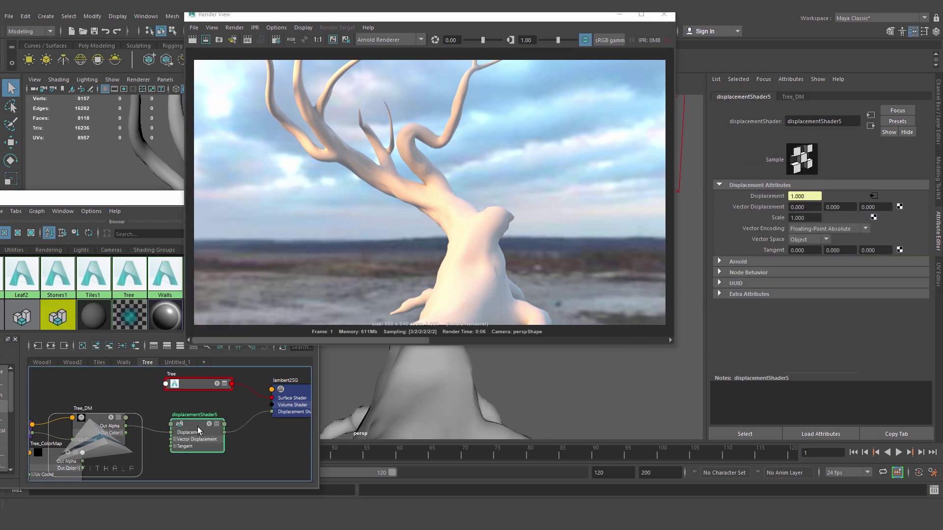
{"action": "left_click_drag", "start_coordinate": [197, 426], "coordinate": [194, 423]}
Render a region enclosing the visible trunk and branches and compare it with the kept undisplaced image
{"action": "left_click_drag", "start_coordinate": [260, 53], "coordinate": [558, 331]}
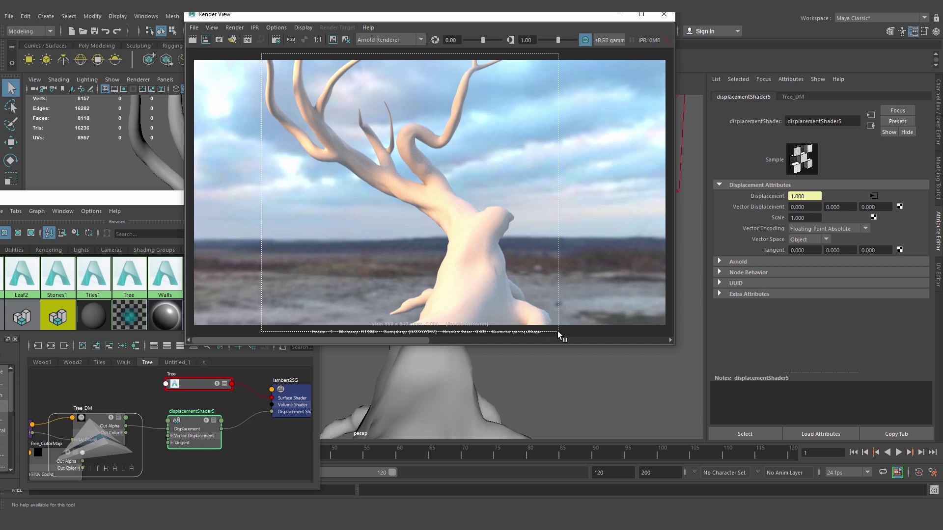
{"action": "left_click", "coordinate": [206, 39]}
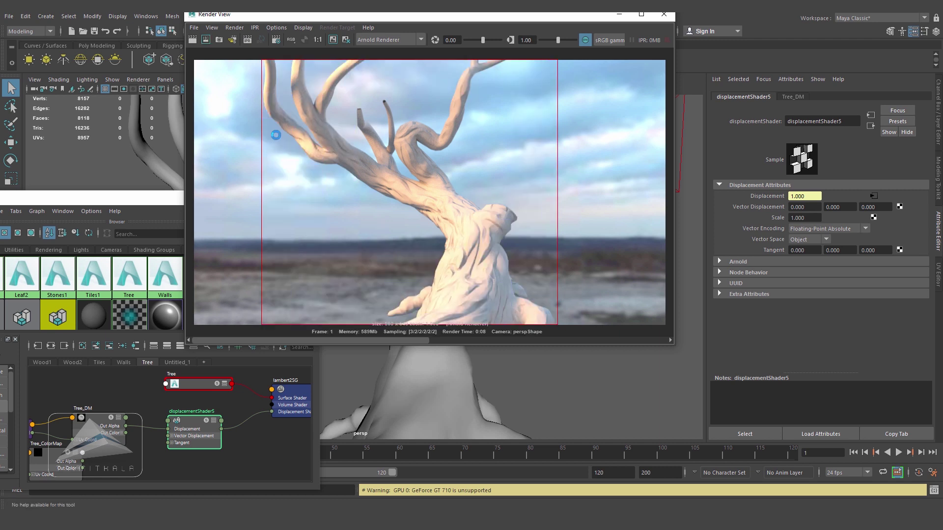
{"action": "left_click_drag", "start_coordinate": [361, 340], "coordinate": [583, 355]}
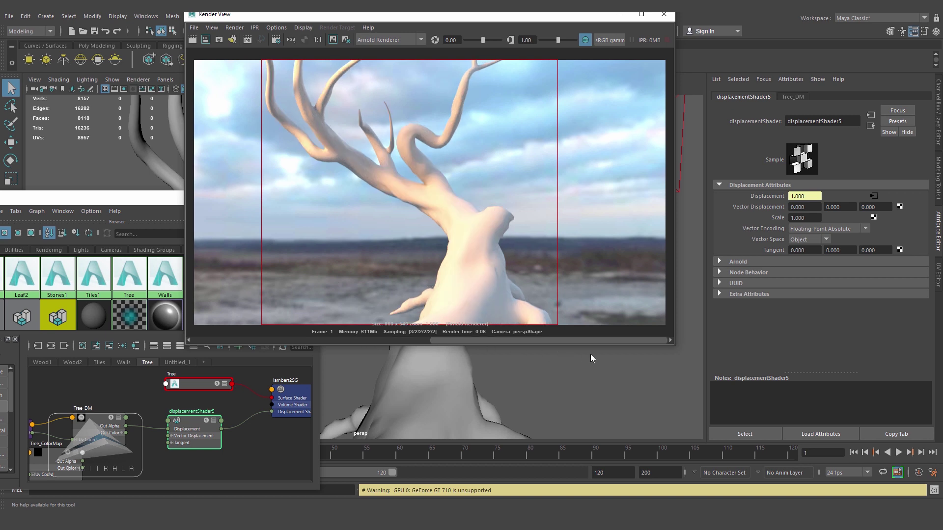
{"action": "left_click", "coordinate": [425, 421]}
{"action": "left_click_drag", "start_coordinate": [576, 342], "coordinate": [527, 324]}
{"action": "left_click_drag", "start_coordinate": [441, 331], "coordinate": [546, 334]}
{"action": "left_click_drag", "start_coordinate": [441, 337], "coordinate": [382, 336]}
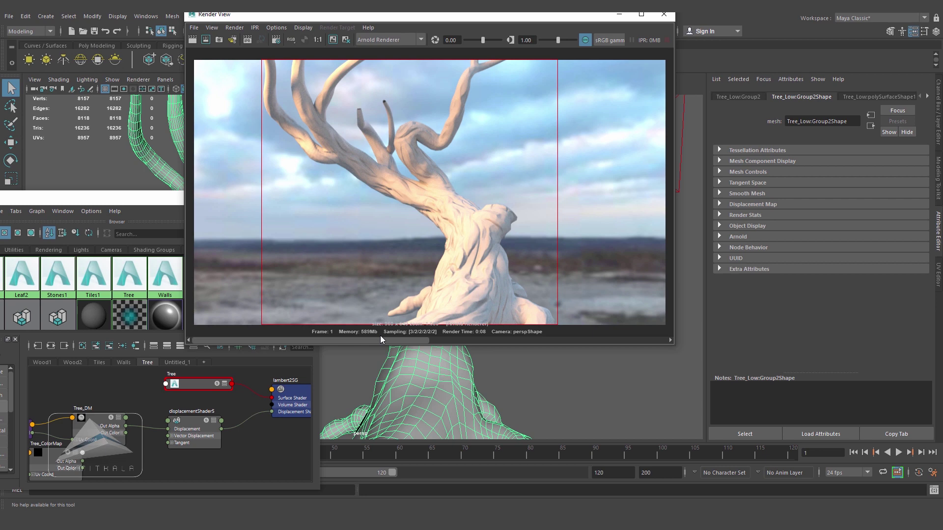
{"action": "left_click_drag", "start_coordinate": [414, 340], "coordinate": [323, 348]}
Turn off Auto Bump in the Arnold settings of displacementShader5 and re-render the region for comparison
{"action": "left_click", "coordinate": [196, 425]}
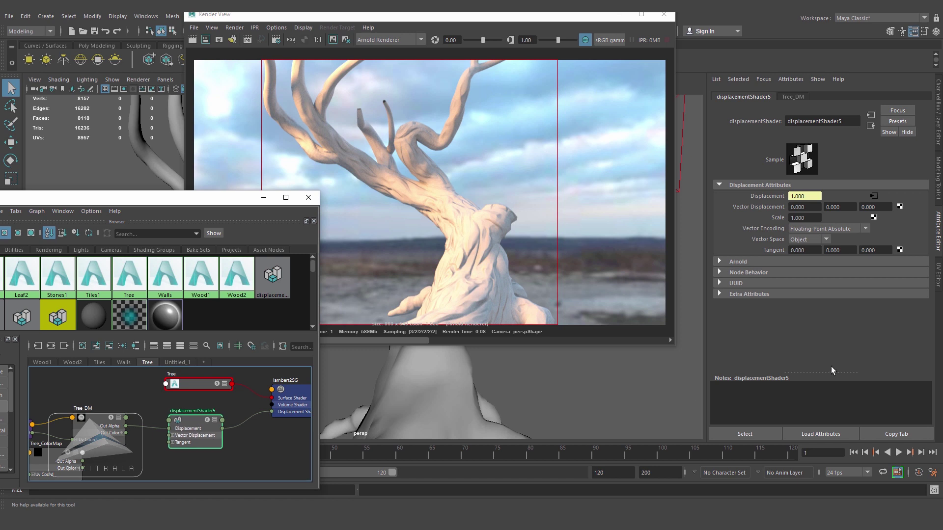
{"action": "left_click", "coordinate": [720, 262]}
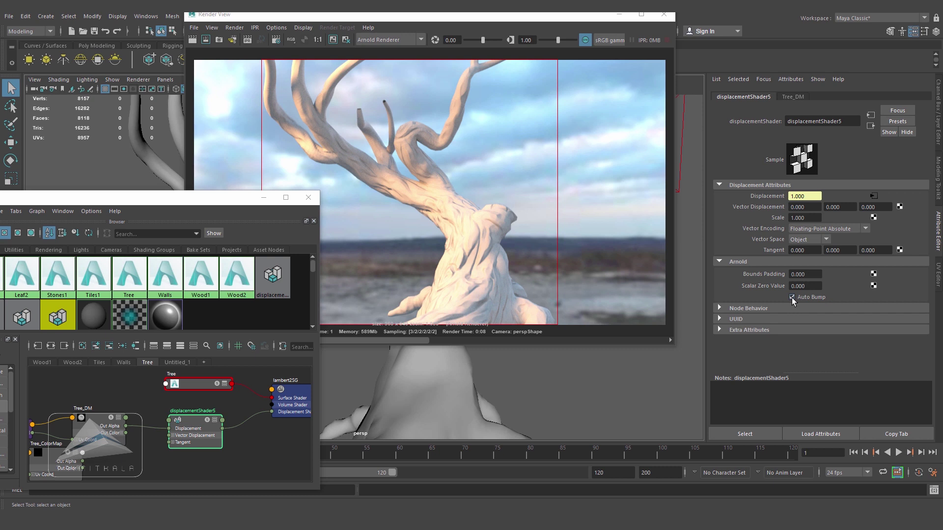
{"action": "left_click", "coordinate": [500, 19]}
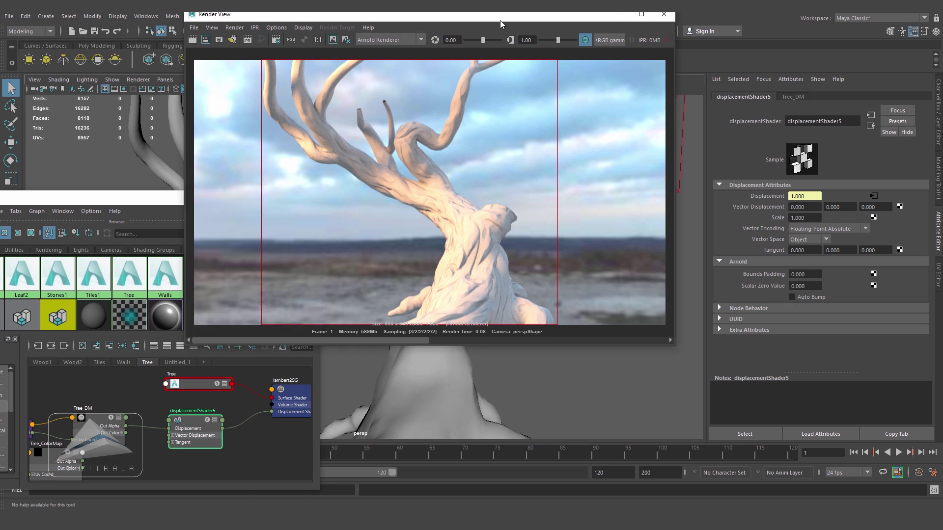
{"action": "left_click", "coordinate": [207, 40]}
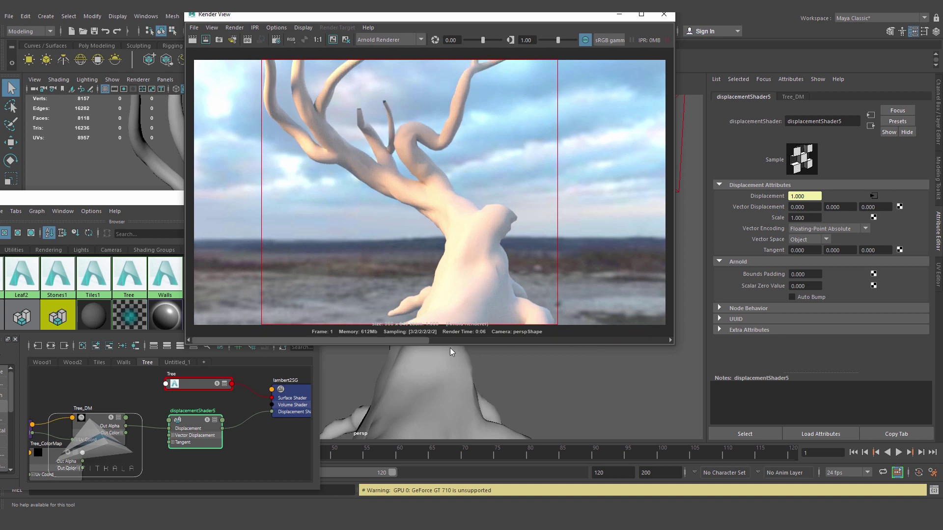
{"action": "left_click_drag", "start_coordinate": [491, 339], "coordinate": [442, 341]}
{"action": "left_click_drag", "start_coordinate": [528, 345], "coordinate": [405, 347]}
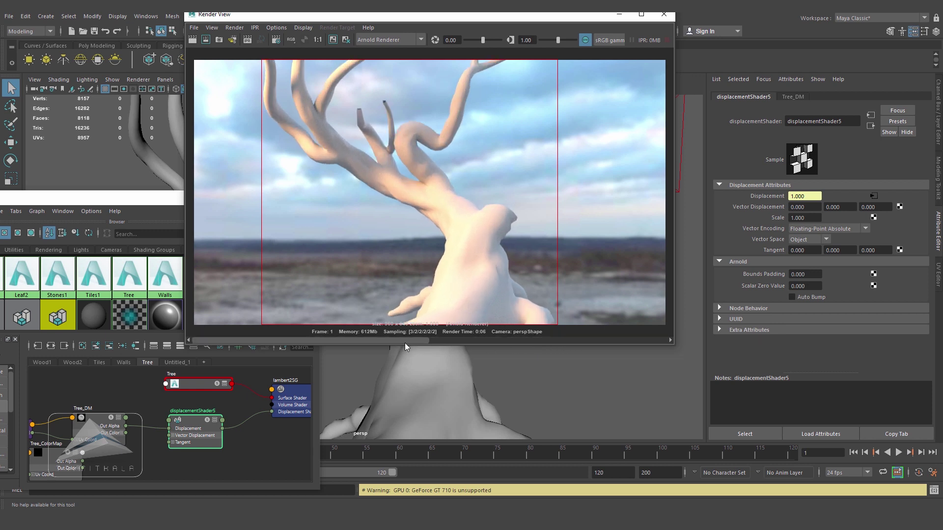
Set the Arnold subdivision type of the tree mesh shape Tree_Low:Group2Shape to catclark
{"action": "left_click", "coordinate": [447, 399]}
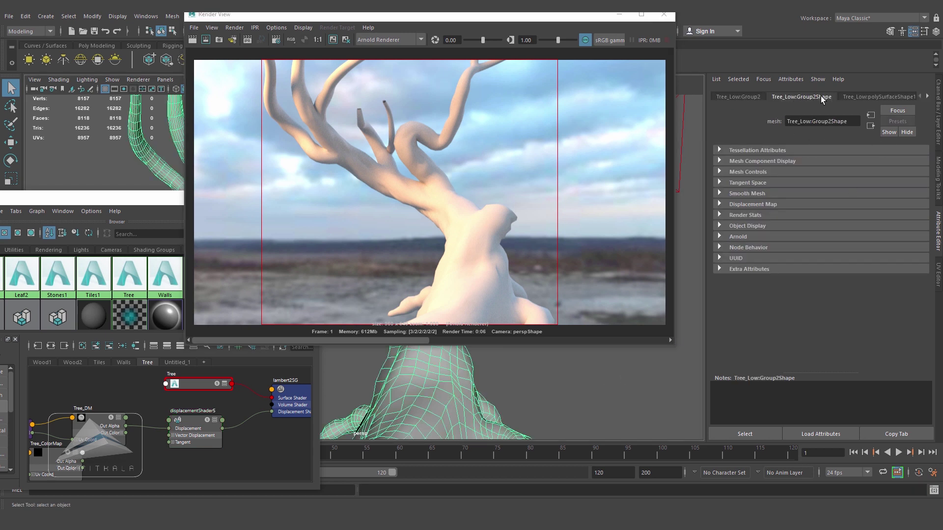
{"action": "left_click", "coordinate": [729, 98]}
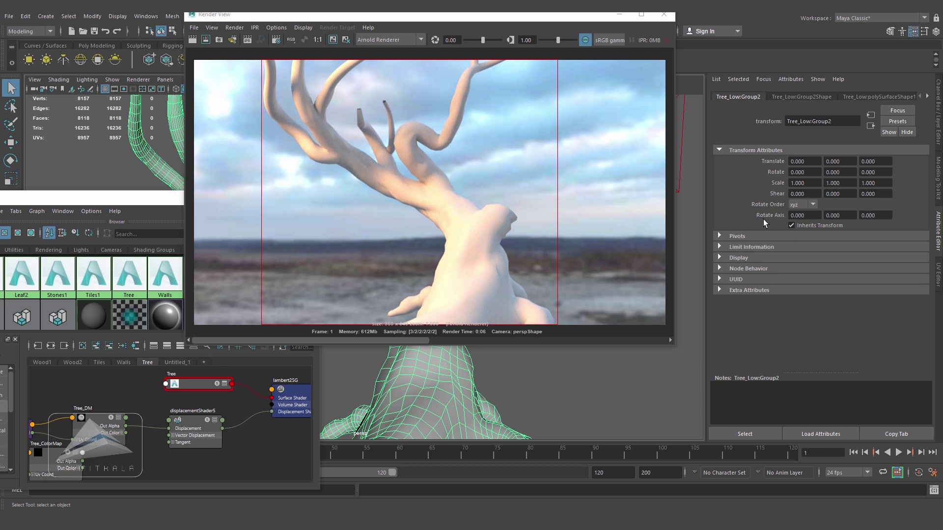
{"action": "left_click", "coordinate": [819, 99]}
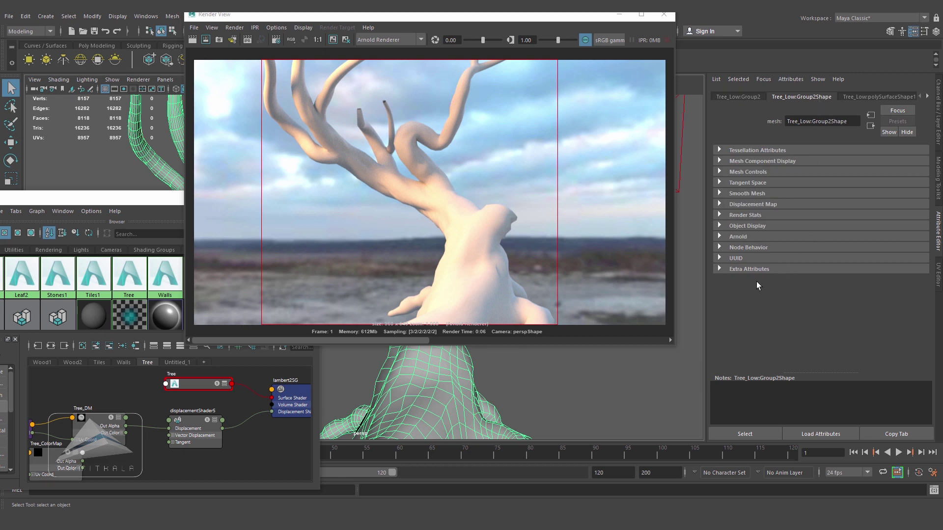
{"action": "left_click", "coordinate": [720, 237]}
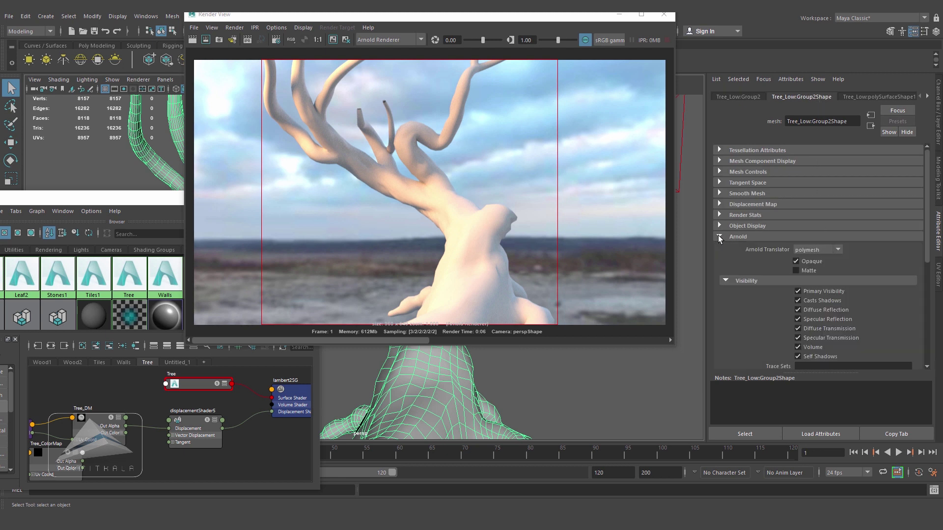
{"action": "left_click_drag", "start_coordinate": [930, 240], "coordinate": [930, 350]}
{"action": "left_click", "coordinate": [726, 305]}
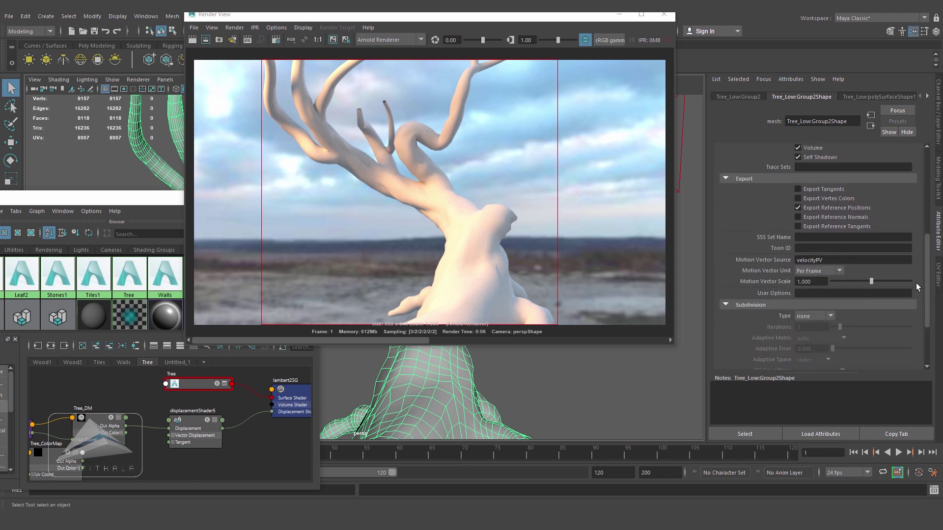
{"action": "left_click_drag", "start_coordinate": [928, 291], "coordinate": [928, 305]}
{"action": "scroll", "coordinate": [816, 259], "scroll_direction": "down", "scroll_amount": 3}
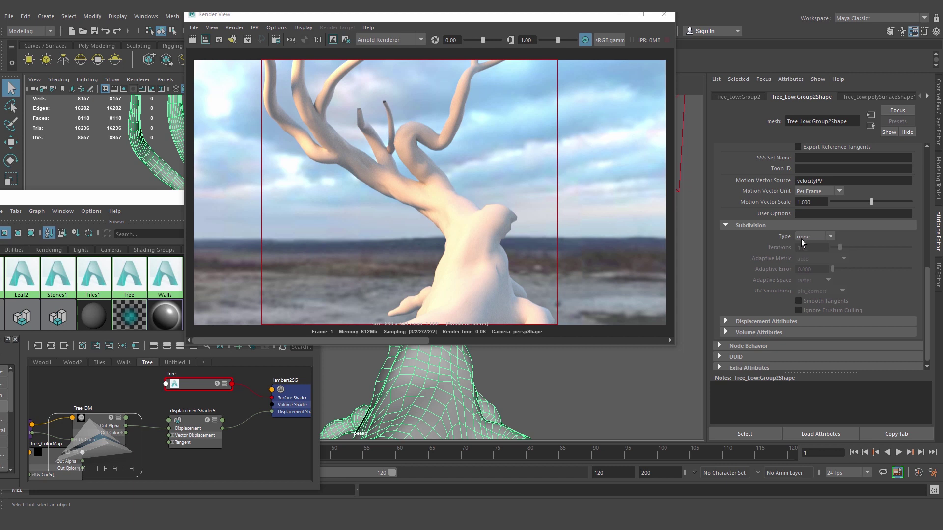
{"action": "left_click", "coordinate": [824, 238]}
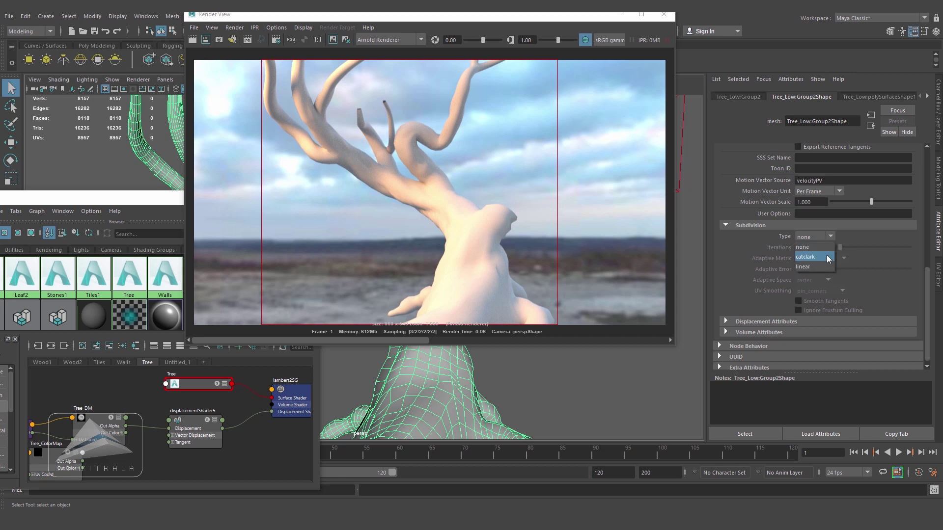
{"action": "left_click", "coordinate": [827, 256]}
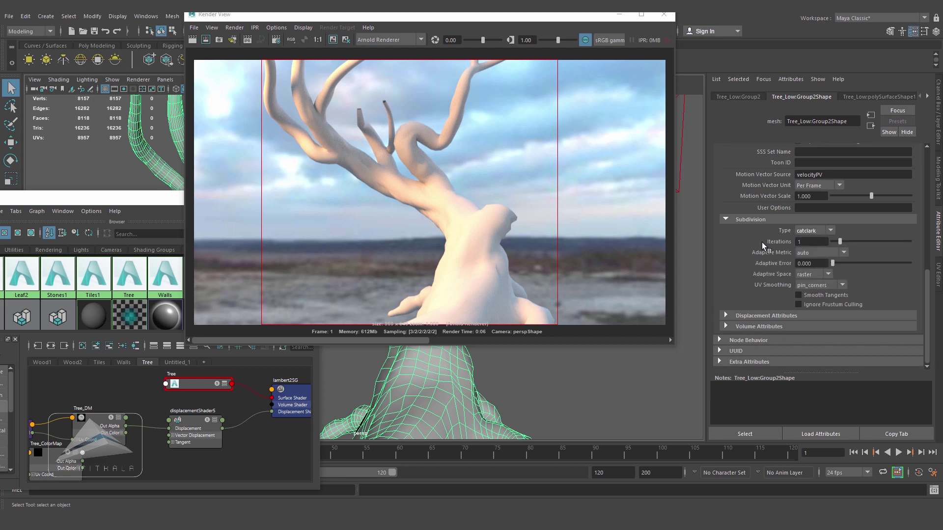
Set the tree mesh's subdivision iterations to 2 and re-render the region
{"action": "double_click", "coordinate": [806, 243]}
{"action": "type", "text": "2"}
{"action": "key", "text": "Return"}
{"action": "left_click", "coordinate": [207, 42]}
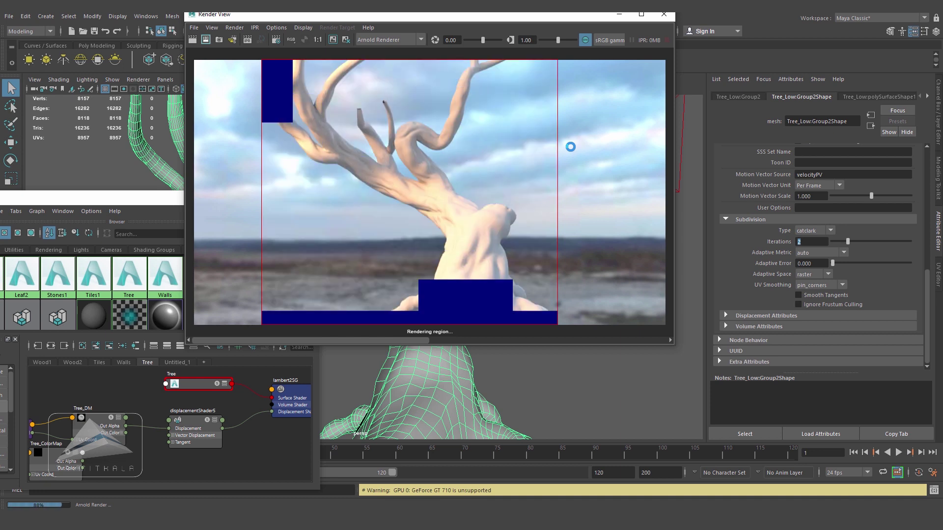
Set the tree mesh's Arnold subdivision iterations to 4 and re-render the region
{"action": "left_click_drag", "start_coordinate": [400, 343], "coordinate": [434, 350]}
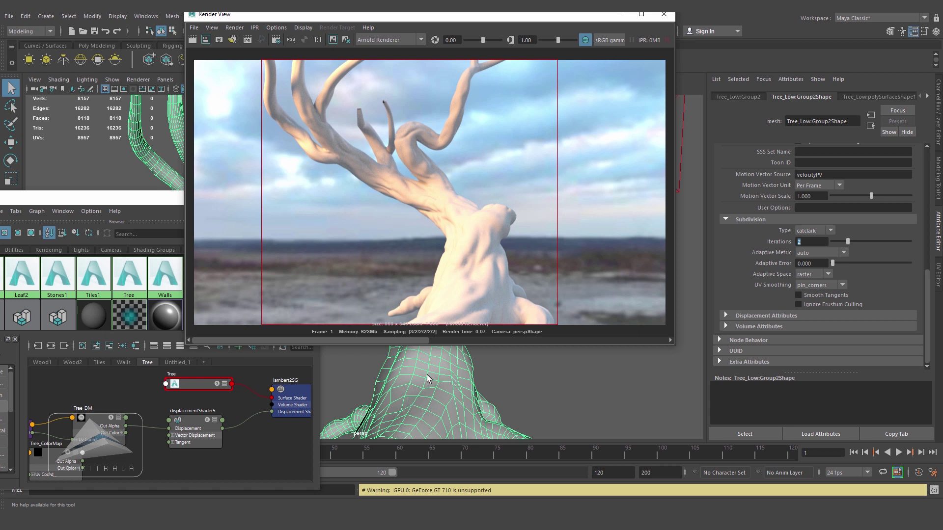
{"action": "left_click", "coordinate": [811, 242]}
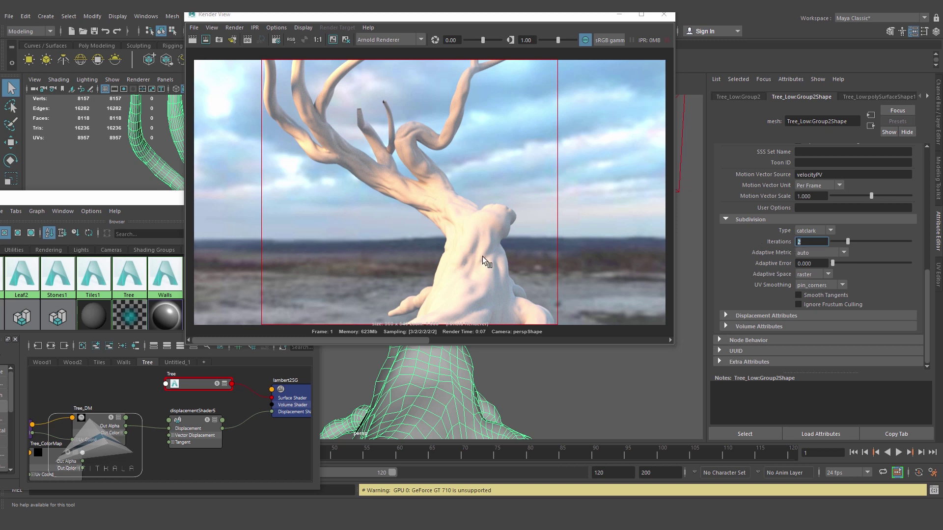
{"action": "type", "text": "4"}
{"action": "key", "text": "Return"}
{"action": "left_click", "coordinate": [206, 39]}
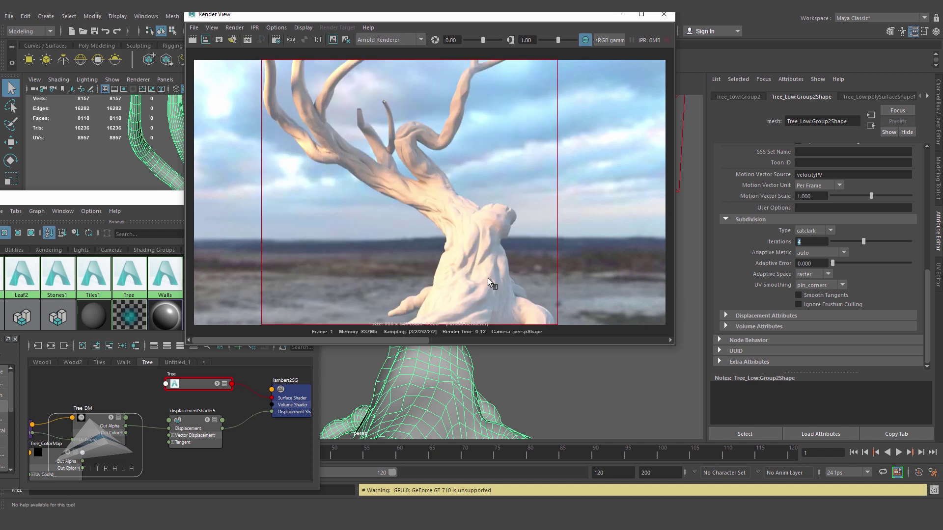
Compare the bark detail in the new region render with the previously kept images
{"action": "left_click", "coordinate": [562, 340]}
{"action": "left_click", "coordinate": [420, 339]}
{"action": "left_click", "coordinate": [584, 340]}
{"action": "left_click", "coordinate": [391, 341]}
{"action": "left_click", "coordinate": [582, 340]}
{"action": "left_click", "coordinate": [412, 340]}
{"action": "left_click", "coordinate": [580, 340]}
{"action": "left_click", "coordinate": [417, 340]}
{"action": "left_click", "coordinate": [812, 241]}
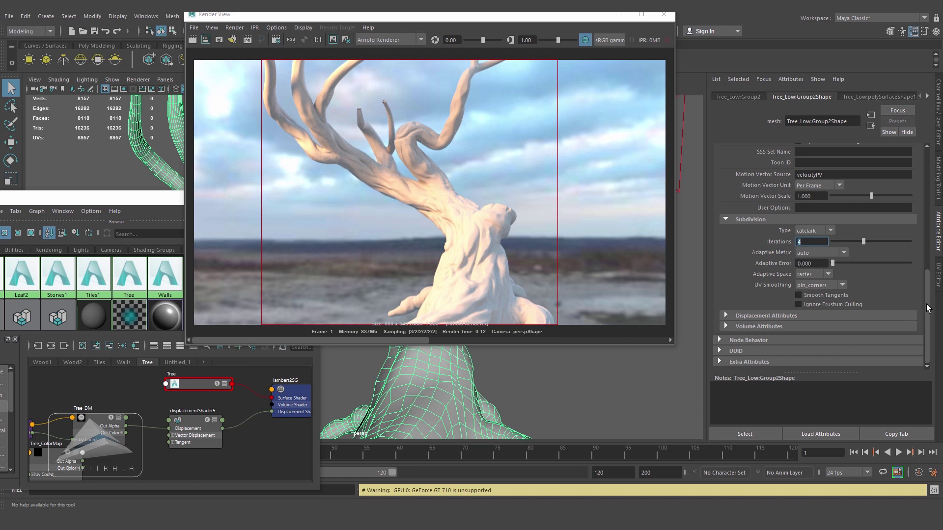
Set the Bounds Padding in the tree mesh's displacement attributes to 1, re-render the region and compare it with the kept images
{"action": "left_click", "coordinate": [726, 316]}
{"action": "left_click", "coordinate": [809, 326]}
{"action": "double_click", "coordinate": [808, 326]}
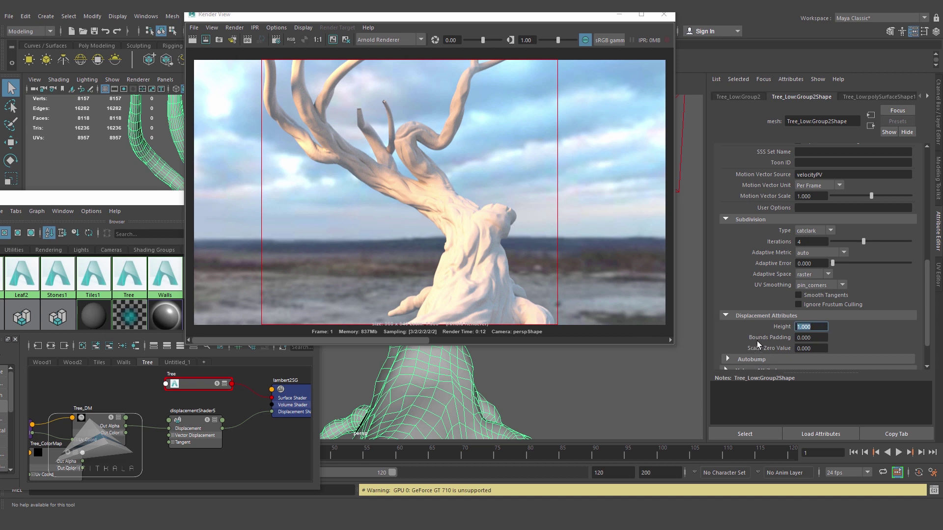
{"action": "left_click_drag", "start_coordinate": [813, 339], "coordinate": [800, 339]}
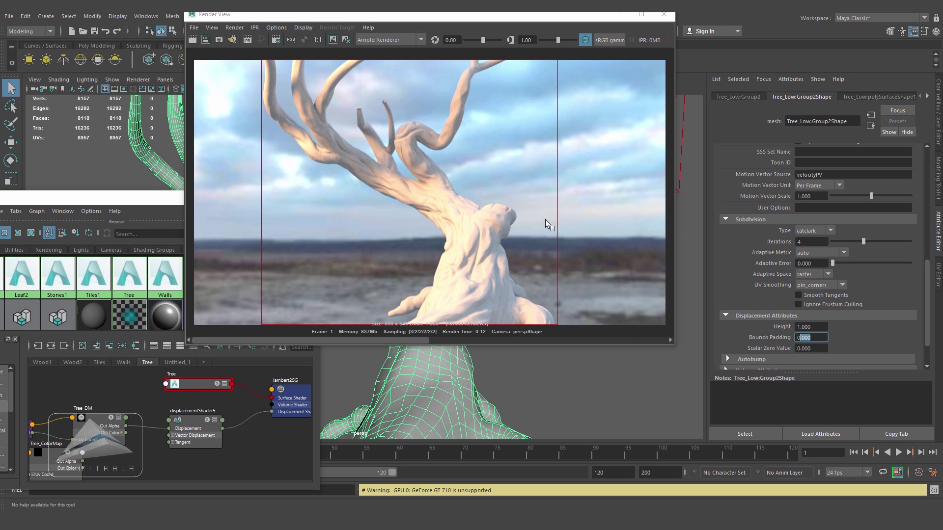
{"action": "type", "text": "1"}
{"action": "key", "text": "Return"}
{"action": "left_click", "coordinate": [206, 41]}
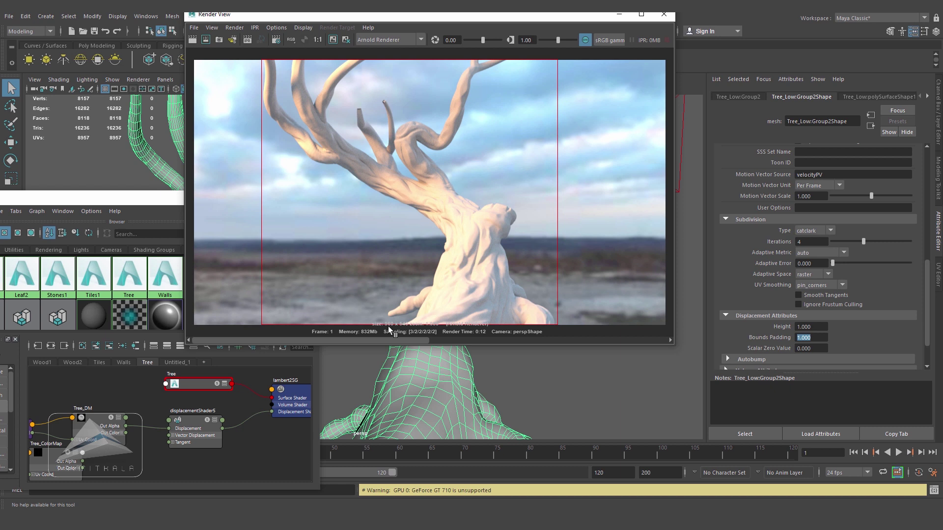
{"action": "left_click_drag", "start_coordinate": [379, 340], "coordinate": [405, 344]}
{"action": "mouse_move", "coordinate": [349, 338]}
{"action": "left_mouse_down"}
{"action": "mouse_move", "coordinate": [515, 340]}
{"action": "mouse_move", "coordinate": [347, 334]}
{"action": "left_mouse_up"}
Set the Alpha Offset in the color balance of the Tree_DM file texture to -0.5
{"action": "left_click", "coordinate": [118, 460]}
{"action": "middle_click_drag", "start_coordinate": [118, 460], "coordinate": [185, 443], "text": "alt"}
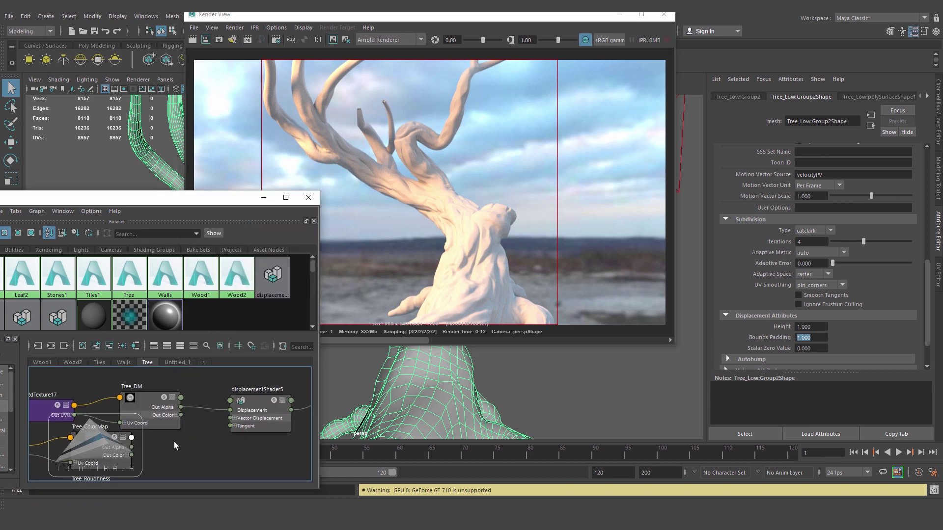
{"action": "left_click", "coordinate": [149, 403]}
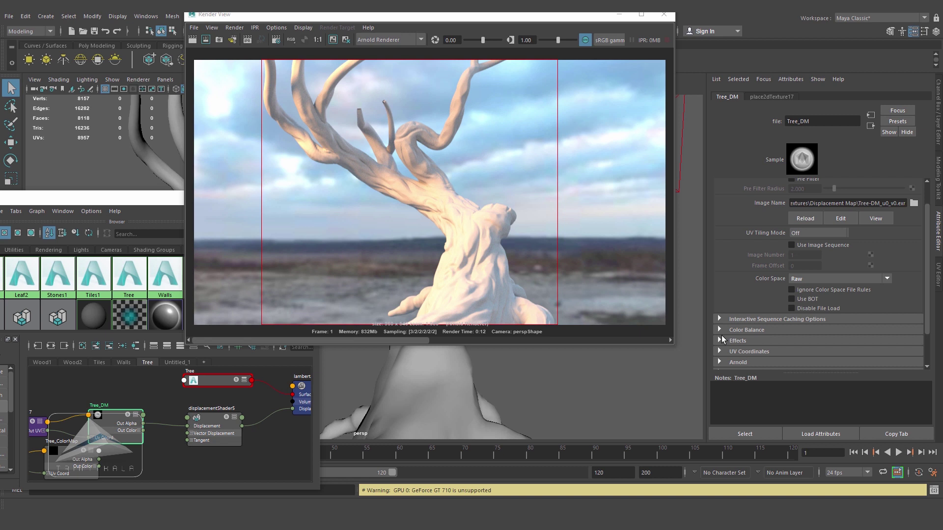
{"action": "scroll", "coordinate": [912, 312], "scroll_direction": "down", "scroll_amount": 2}
{"action": "scroll", "coordinate": [927, 301], "scroll_direction": "down", "scroll_amount": 3}
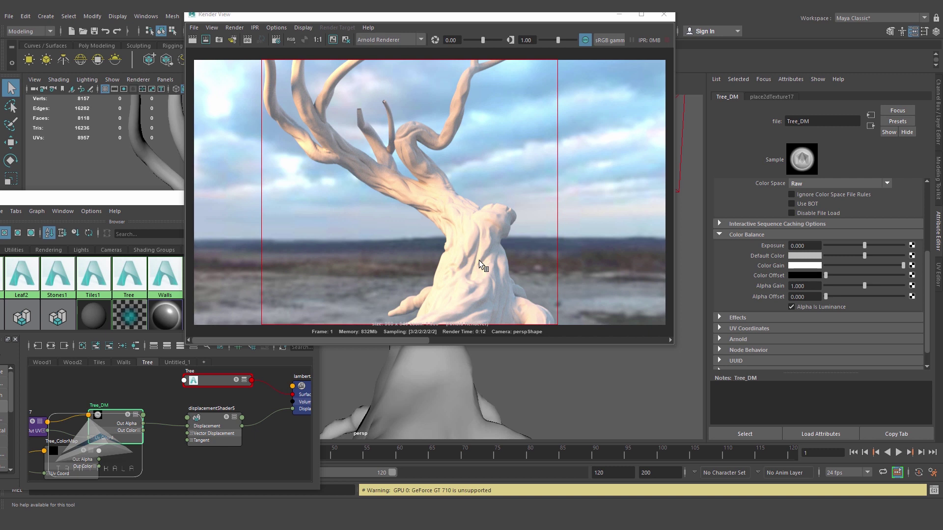
{"action": "left_click", "coordinate": [804, 297]}
{"action": "left_click", "coordinate": [812, 287]}
{"action": "key", "text": "Tab"}
{"action": "left_click", "coordinate": [808, 288]}
{"action": "left_click", "coordinate": [810, 297]}
{"action": "type", "text": "-.5"}
{"action": "key", "text": "Return"}
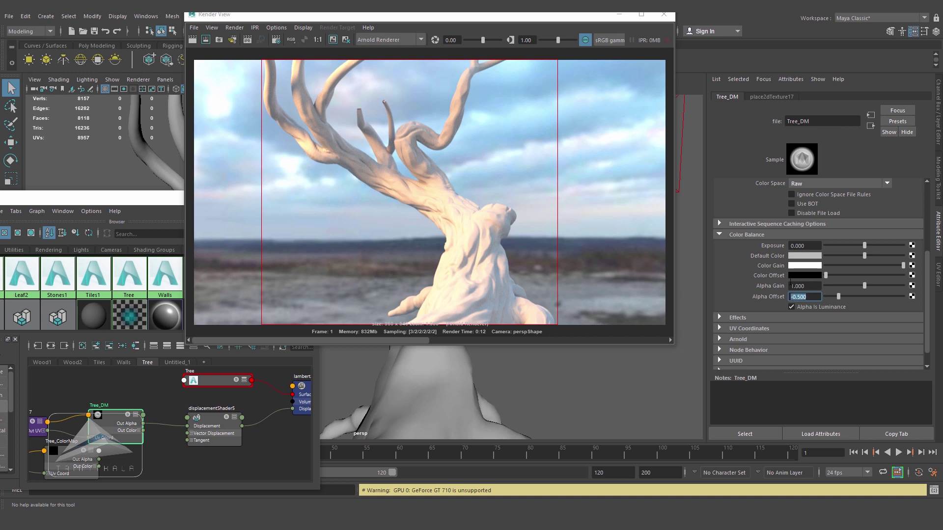
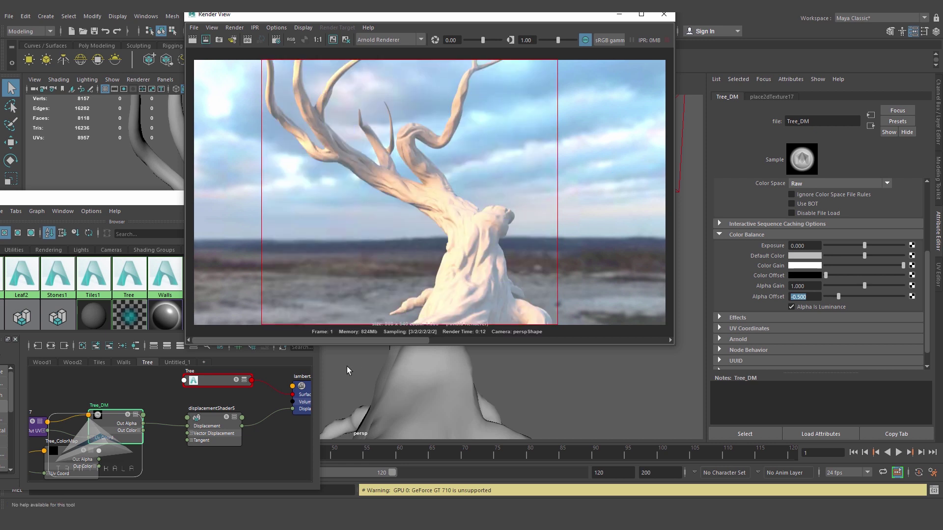
Compare the region rendered with the new alpha offset against the kept images
{"action": "left_click_drag", "start_coordinate": [373, 341], "coordinate": [420, 344]}
{"action": "left_click_drag", "start_coordinate": [536, 345], "coordinate": [409, 348]}
{"action": "left_click_drag", "start_coordinate": [562, 350], "coordinate": [606, 335]}
{"action": "left_click_drag", "start_coordinate": [476, 340], "coordinate": [320, 331]}
Turn on Auto Bump in the Arnold settings of displacementShader5 and re-render the region
{"action": "left_click", "coordinate": [218, 417]}
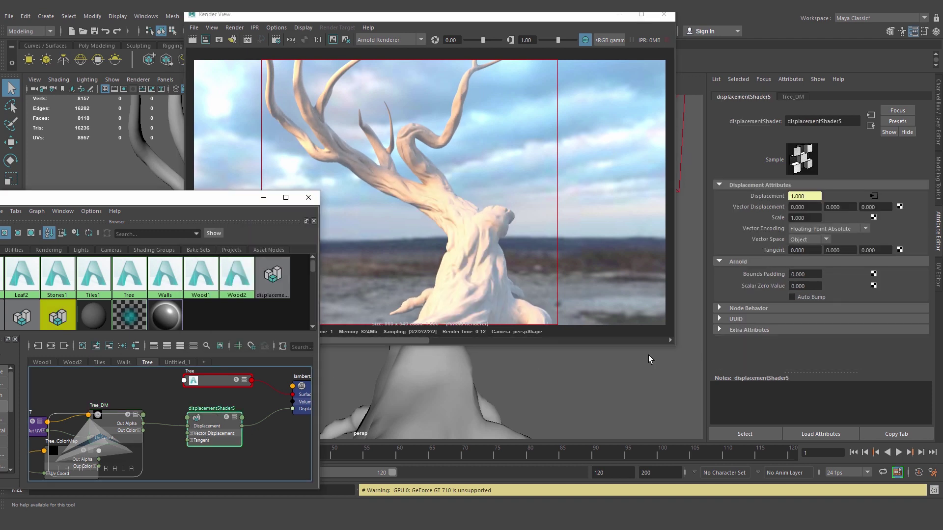
{"action": "left_click", "coordinate": [792, 297]}
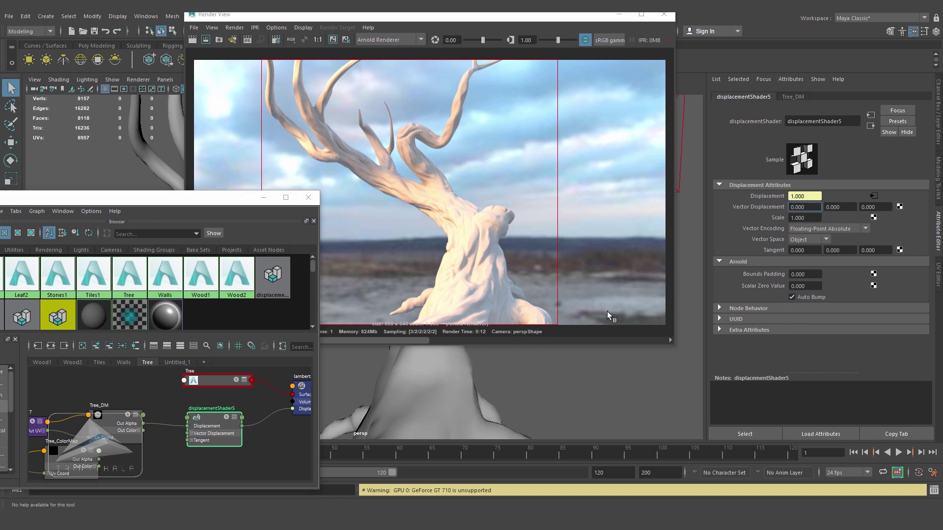
{"action": "left_click", "coordinate": [438, 21]}
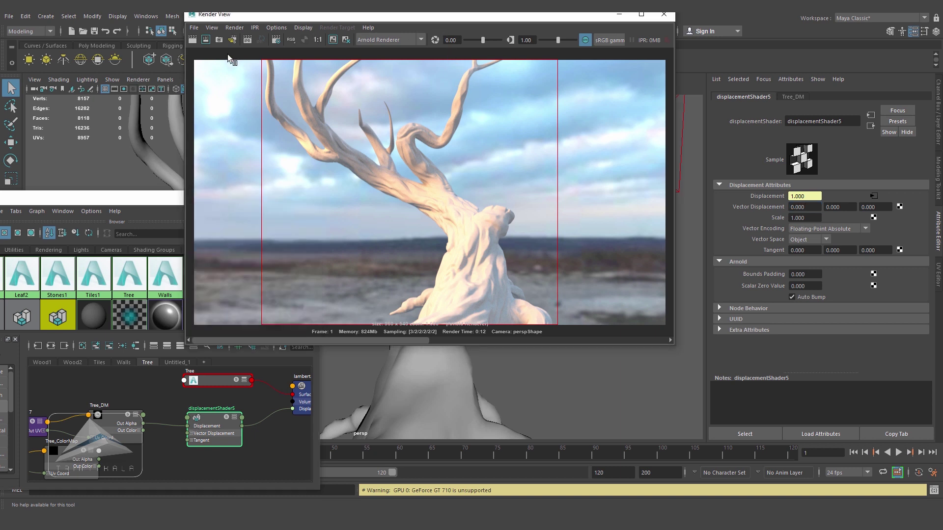
{"action": "left_click", "coordinate": [208, 41]}
Load Hut1_Low_Tree_BaseColor.tga from the Hut Textures folder into the Tree_ColorMap file texture
{"action": "left_click", "coordinate": [433, 388]}
{"action": "left_click_drag", "start_coordinate": [174, 202], "coordinate": [398, 138]}
{"action": "middle_click_drag", "start_coordinate": [478, 397], "coordinate": [402, 393], "text": "alt"}
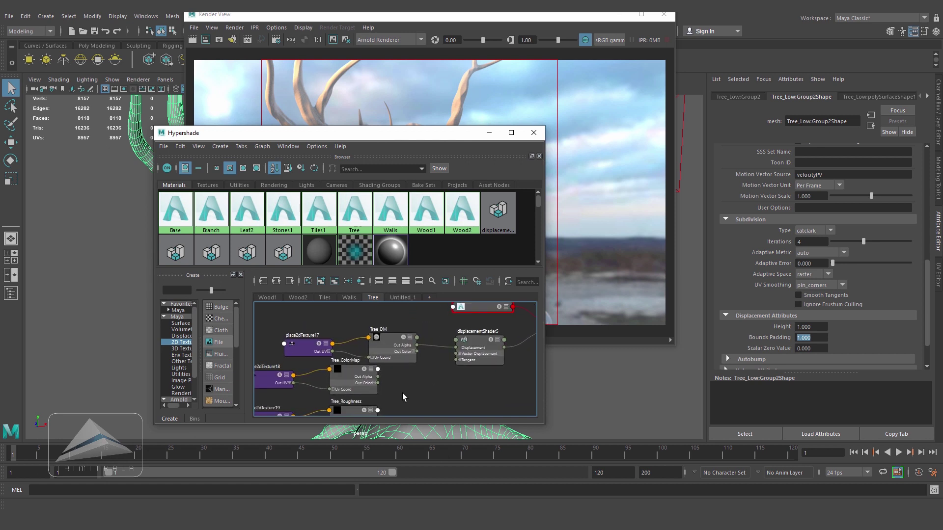
{"action": "left_click", "coordinate": [347, 375]}
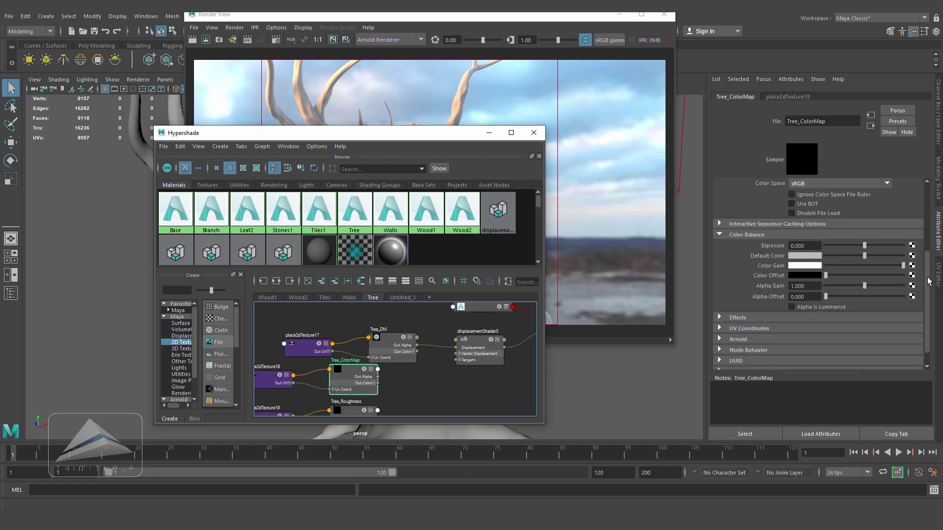
{"action": "left_click_drag", "start_coordinate": [929, 281], "coordinate": [928, 195]}
{"action": "left_click", "coordinate": [914, 230]}
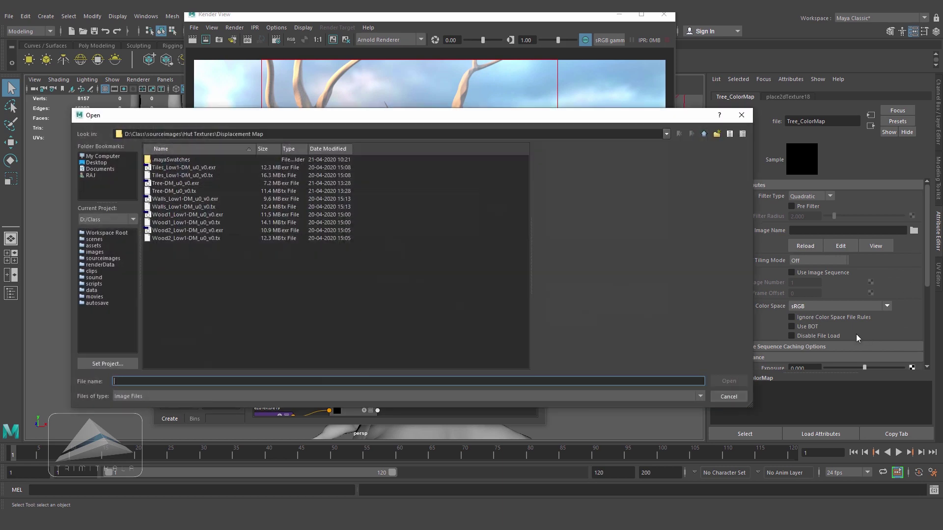
{"action": "left_click", "coordinate": [704, 134]}
{"action": "scroll", "coordinate": [280, 284], "scroll_direction": "down", "scroll_amount": 5}
{"action": "left_click", "coordinate": [226, 325]}
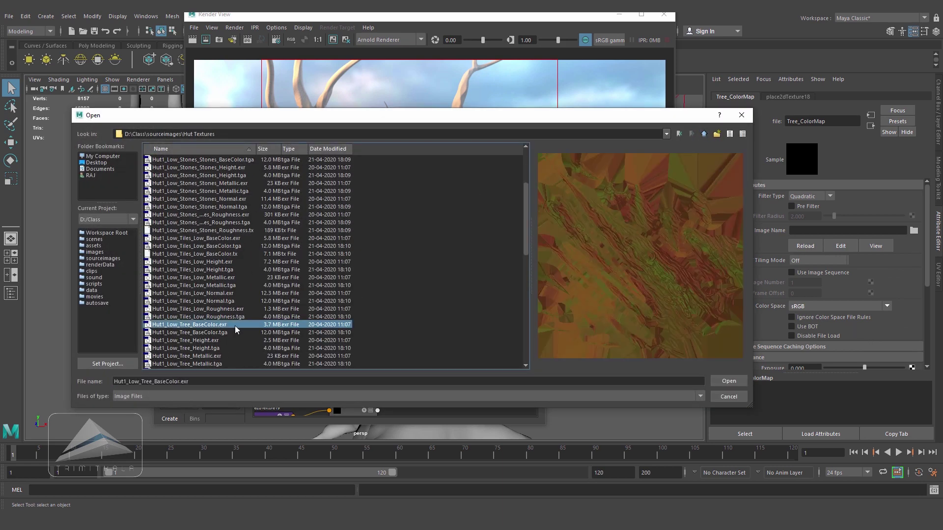
{"action": "double_click", "coordinate": [222, 333]}
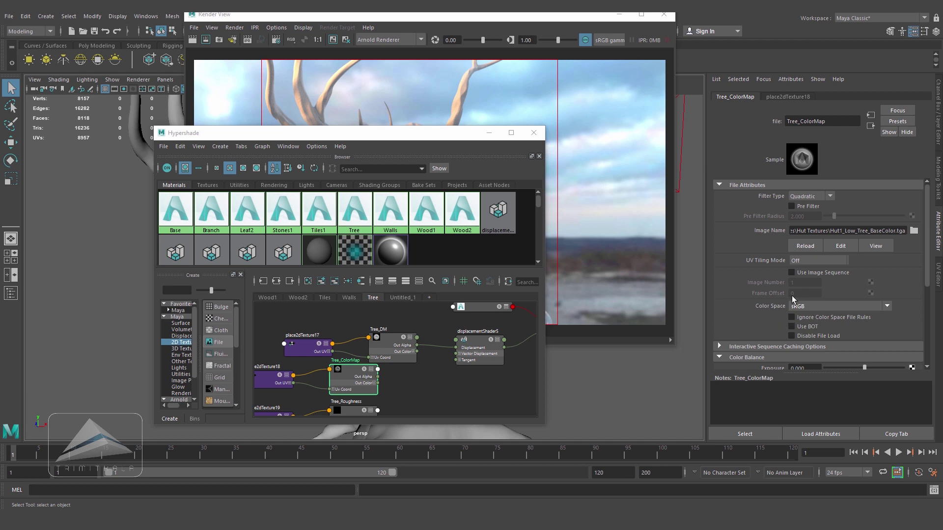
Connect Tree_ColorMap to the base color of the Tree aiStandardSurface material
{"action": "left_click_drag", "start_coordinate": [344, 132], "coordinate": [268, 115]}
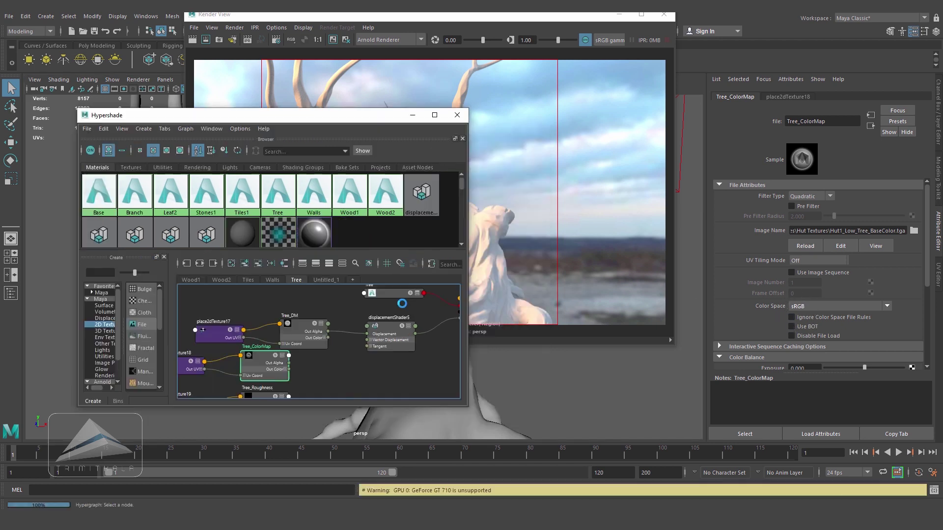
{"action": "left_click", "coordinate": [390, 294]}
{"action": "middle_click_drag", "start_coordinate": [275, 372], "coordinate": [777, 223]}
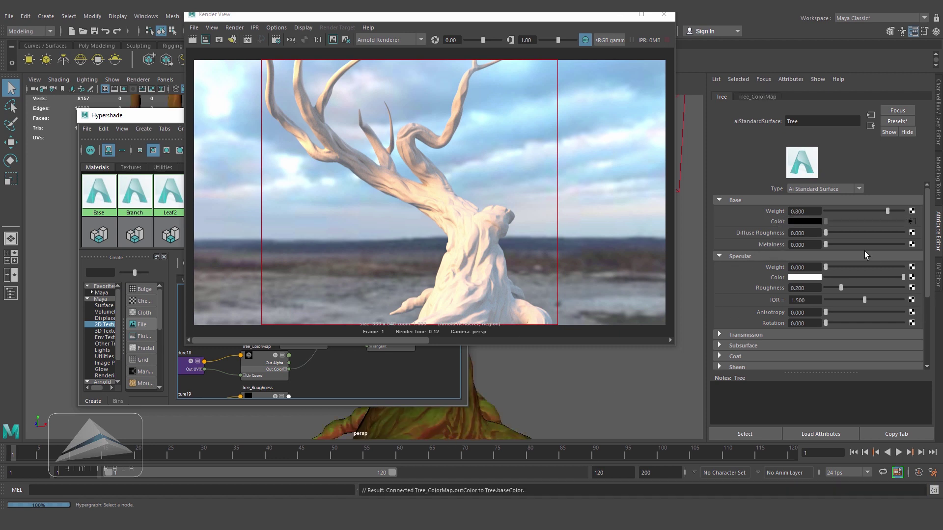
Set the base weight of the Tree material to 1 and re-render the region
{"action": "left_click_drag", "start_coordinate": [888, 211], "coordinate": [940, 210]}
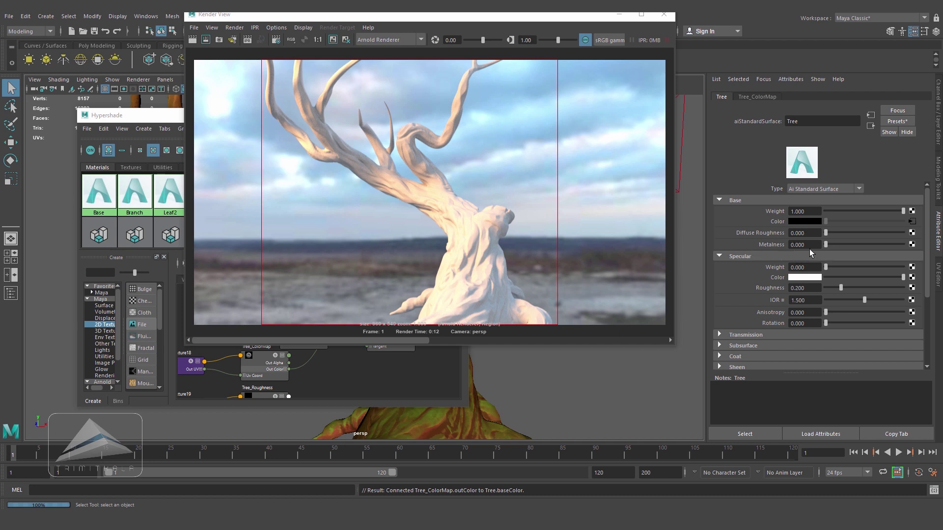
{"action": "left_click", "coordinate": [354, 69]}
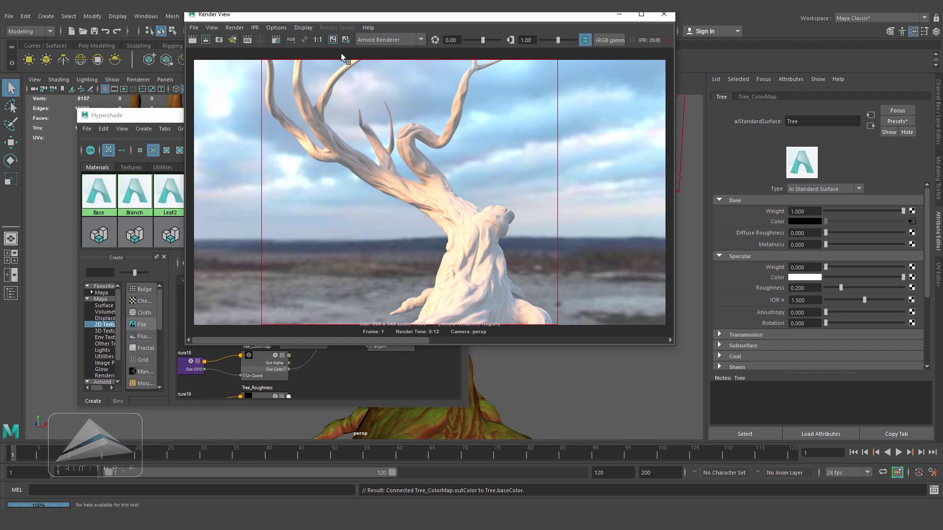
{"action": "left_click", "coordinate": [205, 40]}
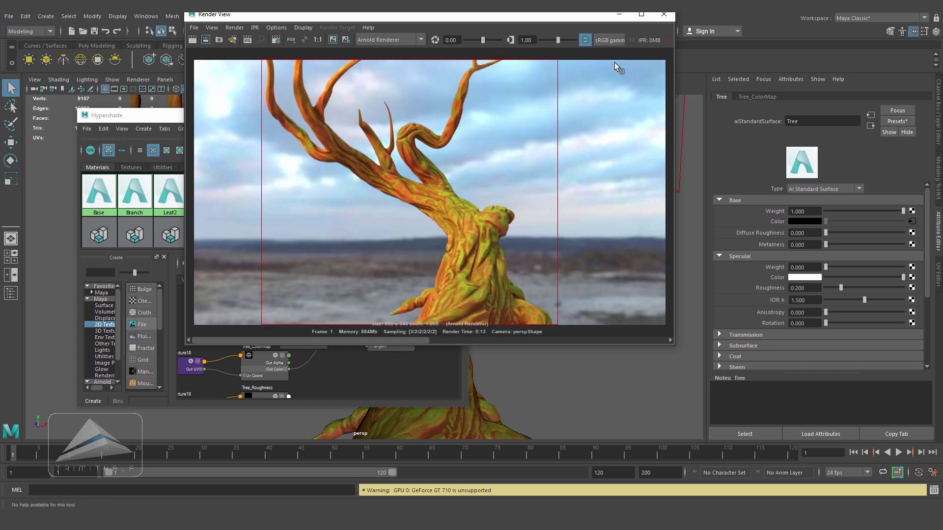
Set the Tree material's specular weight to 1 and specular roughness to 0, and re-render the region
{"action": "left_click", "coordinate": [151, 118]}
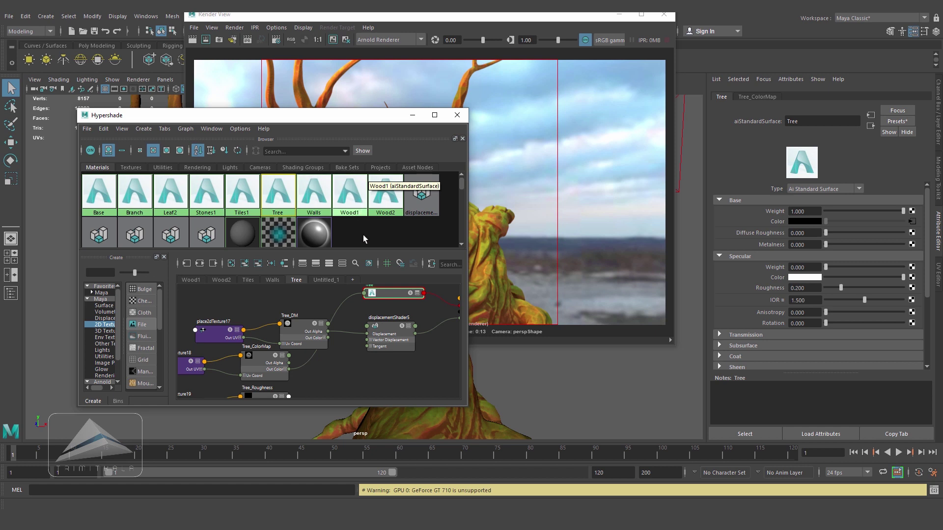
{"action": "middle_click_drag", "start_coordinate": [322, 361], "coordinate": [325, 380]}
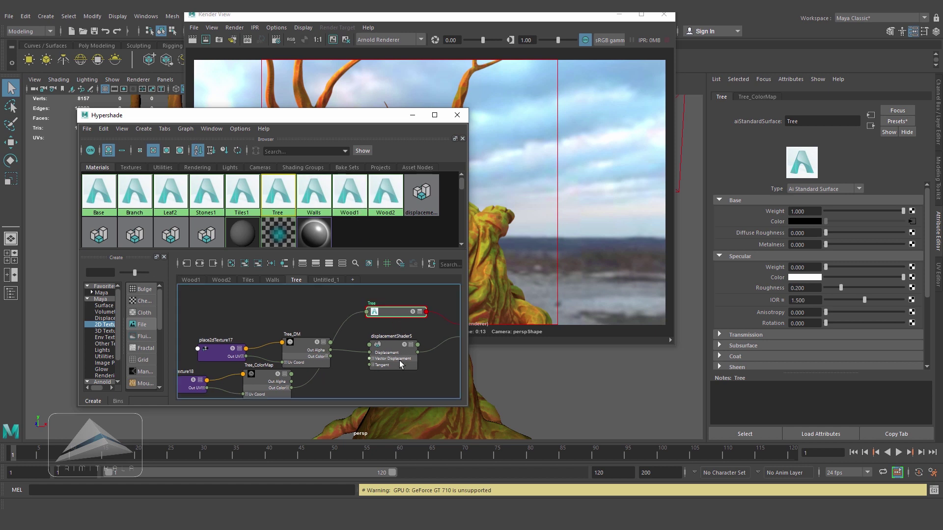
{"action": "middle_click_drag", "start_coordinate": [400, 361], "coordinate": [409, 303]}
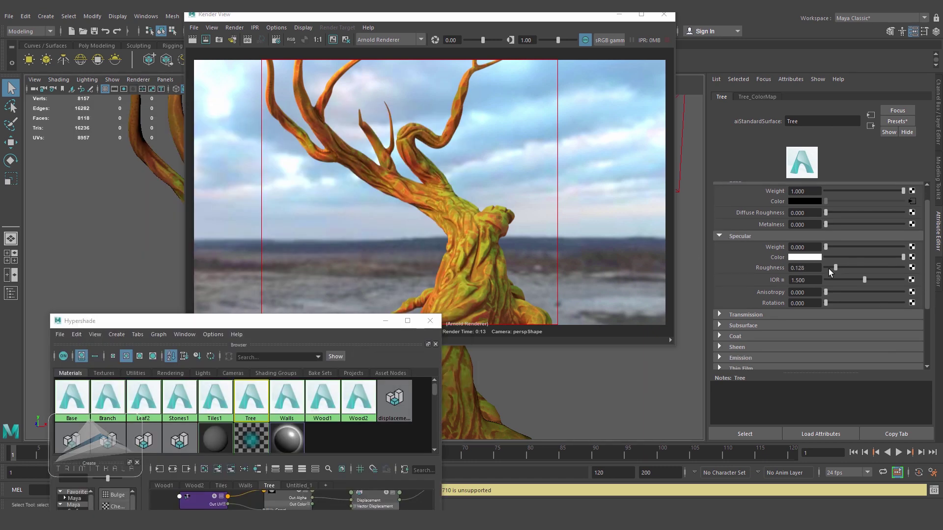
{"action": "left_click_drag", "start_coordinate": [829, 269], "coordinate": [845, 249]}
{"action": "left_click_drag", "start_coordinate": [904, 252], "coordinate": [921, 253]}
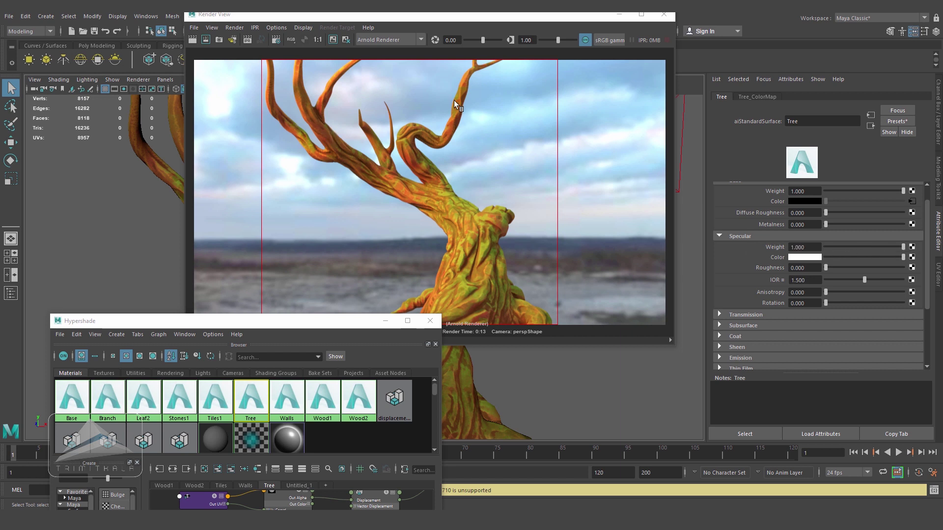
{"action": "left_click", "coordinate": [206, 40]}
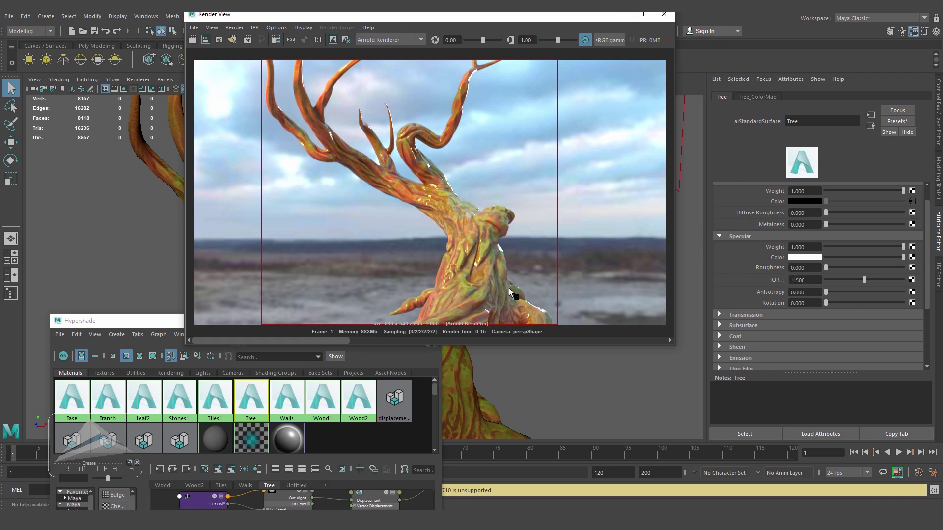
Raise the Tree material's specular roughness to about 0.506 and re-render the region
{"action": "left_click_drag", "start_coordinate": [826, 268], "coordinate": [864, 271]}
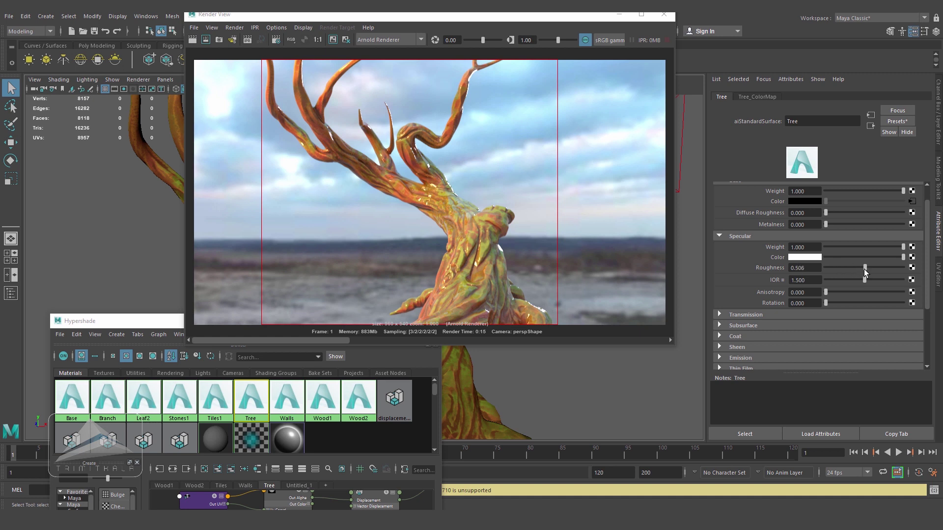
{"action": "left_click", "coordinate": [331, 41]}
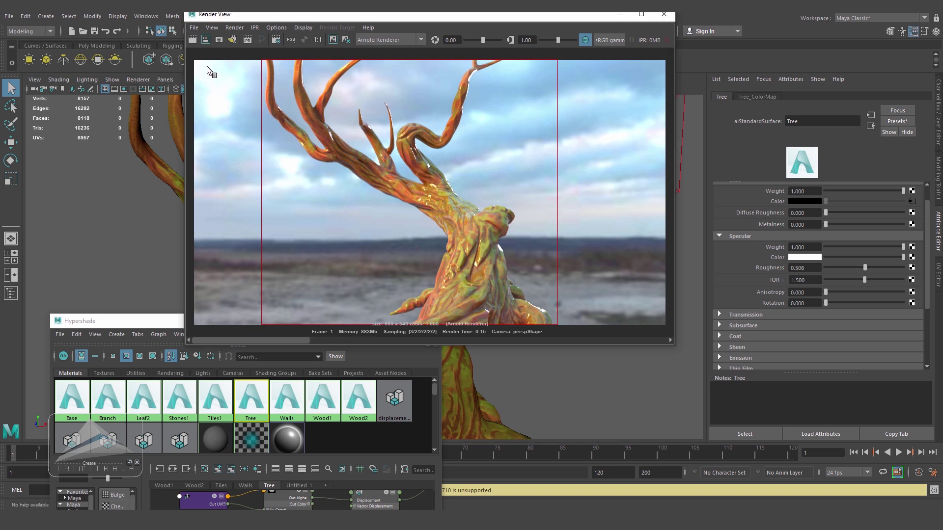
{"action": "left_click", "coordinate": [206, 41]}
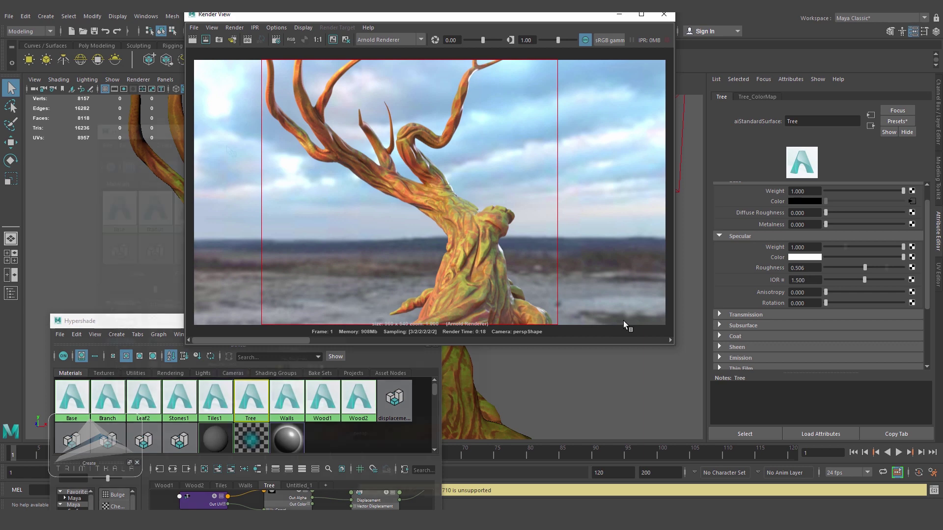
Load Hut1_Low_Tree_Roughness.tga as the image of the Tree_Roughness file node
{"action": "left_click", "coordinate": [300, 367]}
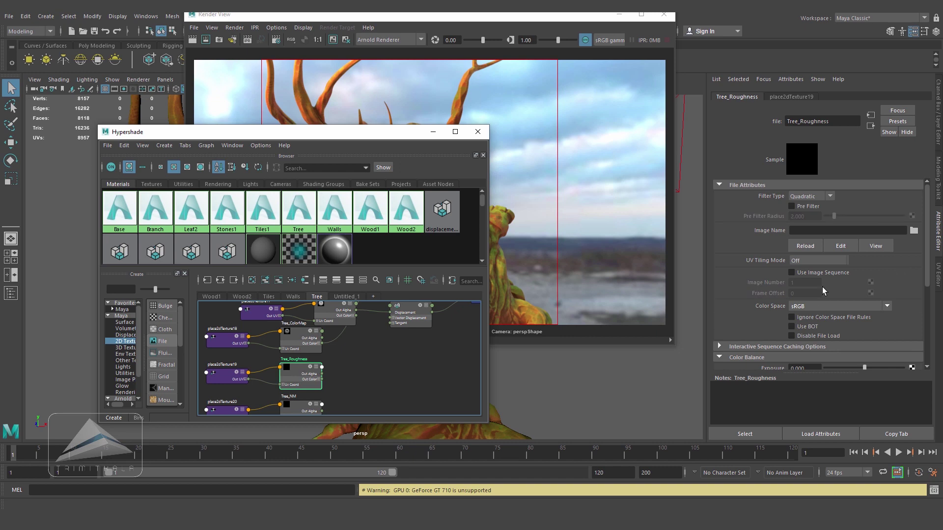
{"action": "left_click", "coordinate": [912, 234]}
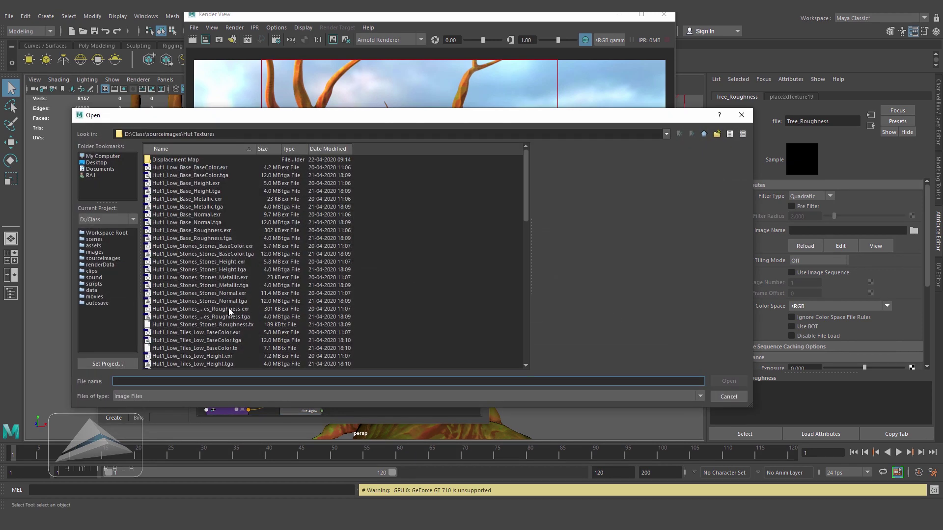
{"action": "scroll", "coordinate": [254, 295], "scroll_direction": "down", "scroll_amount": 6}
{"action": "left_click", "coordinate": [226, 278]}
{"action": "left_click", "coordinate": [216, 285]}
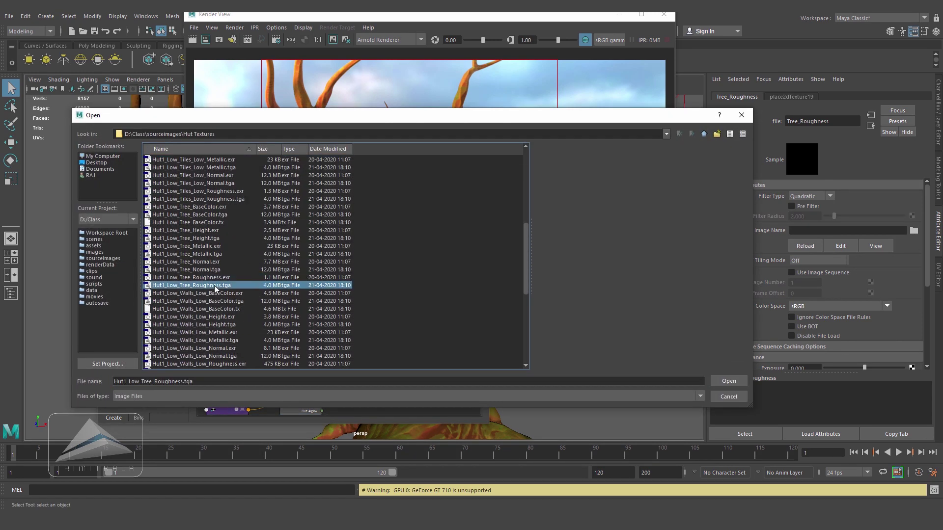
{"action": "left_click", "coordinate": [729, 381]}
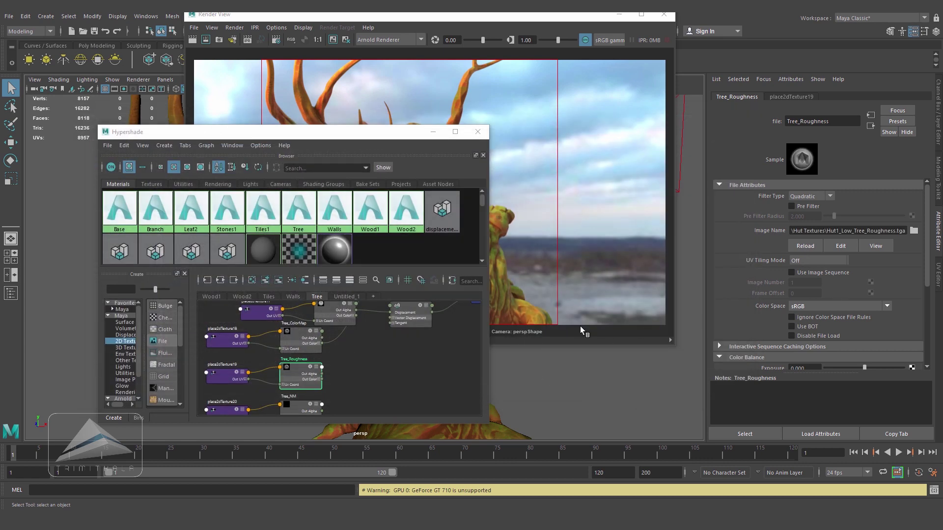
Connect Tree_Roughness to the Tree material's specular roughness and re-render the region
{"action": "left_click", "coordinate": [406, 348]}
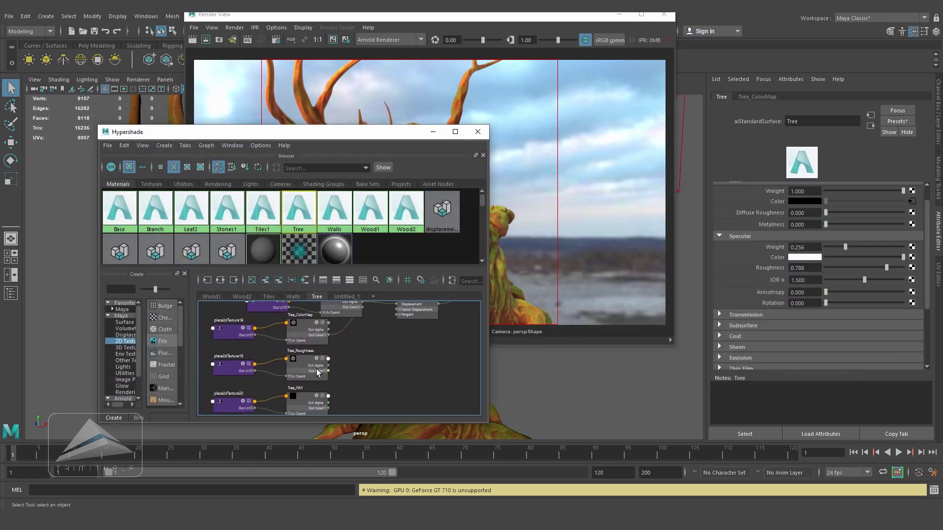
{"action": "middle_click_drag", "start_coordinate": [771, 268], "coordinate": [771, 268]}
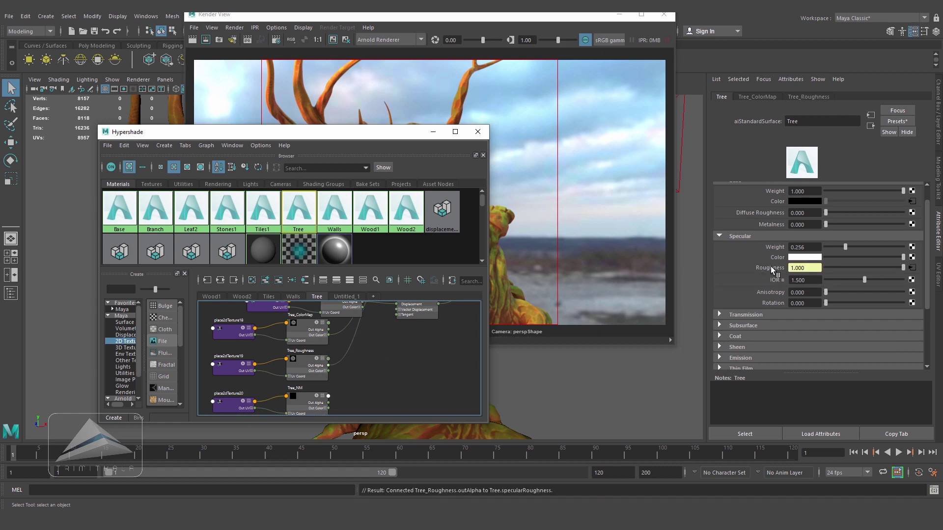
{"action": "left_click_drag", "start_coordinate": [382, 136], "coordinate": [373, 308]}
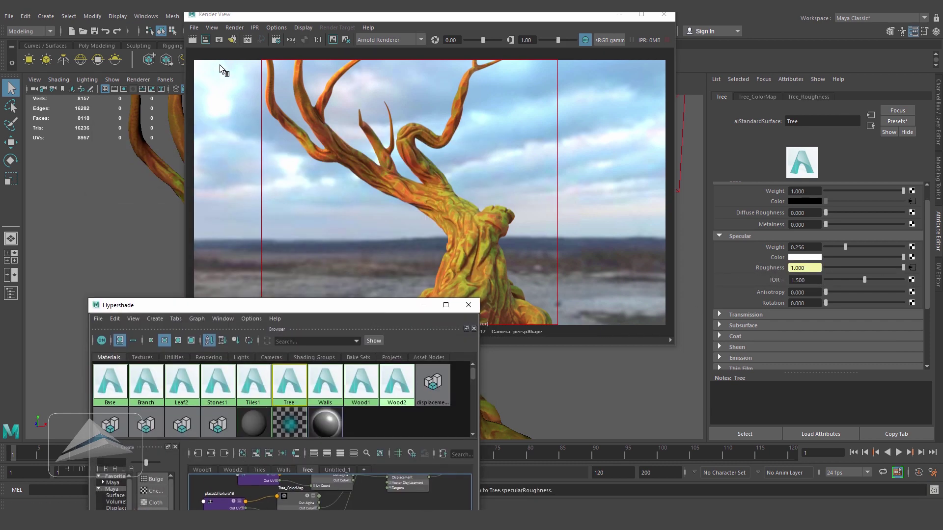
{"action": "left_click", "coordinate": [206, 39]}
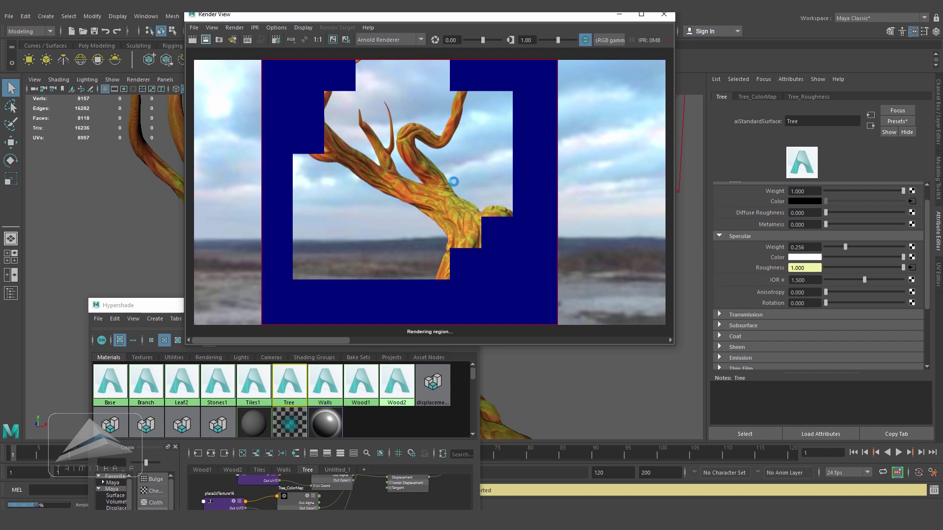
Load Hut1_Low_Tree_Normal.tga as the image of the Tree_NM file node
{"action": "left_click_drag", "start_coordinate": [150, 308], "coordinate": [191, 95]}
{"action": "scroll", "coordinate": [390, 295], "scroll_direction": "up", "scroll_amount": 4}
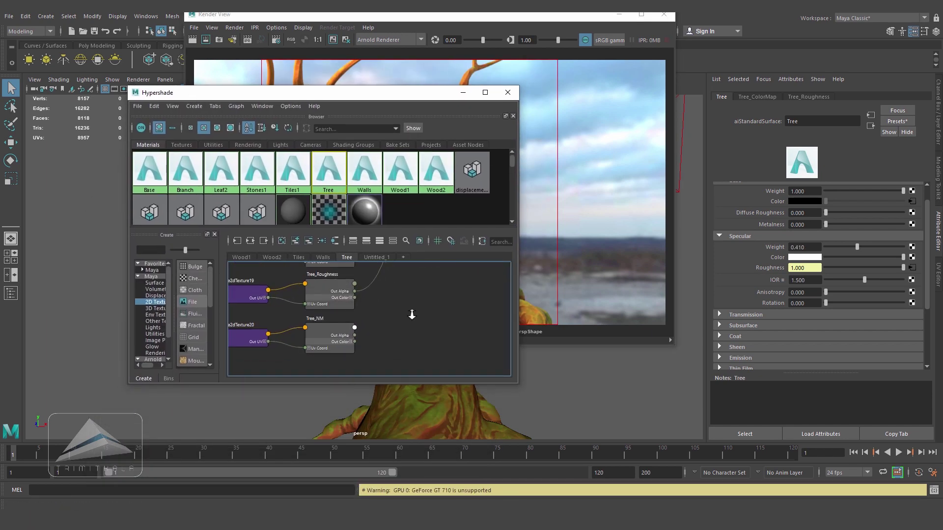
{"action": "left_click", "coordinate": [334, 330]}
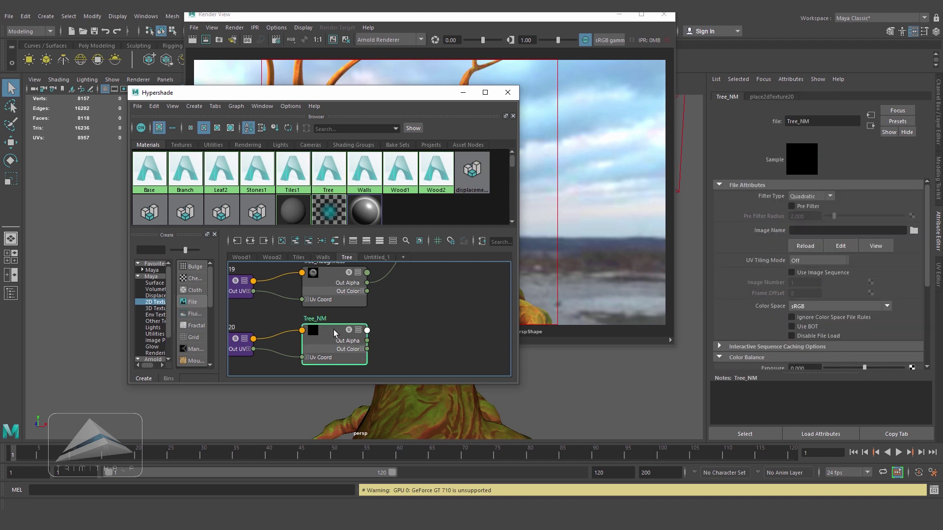
{"action": "left_click", "coordinate": [914, 230]}
{"action": "scroll", "coordinate": [307, 312], "scroll_direction": "down", "scroll_amount": 13}
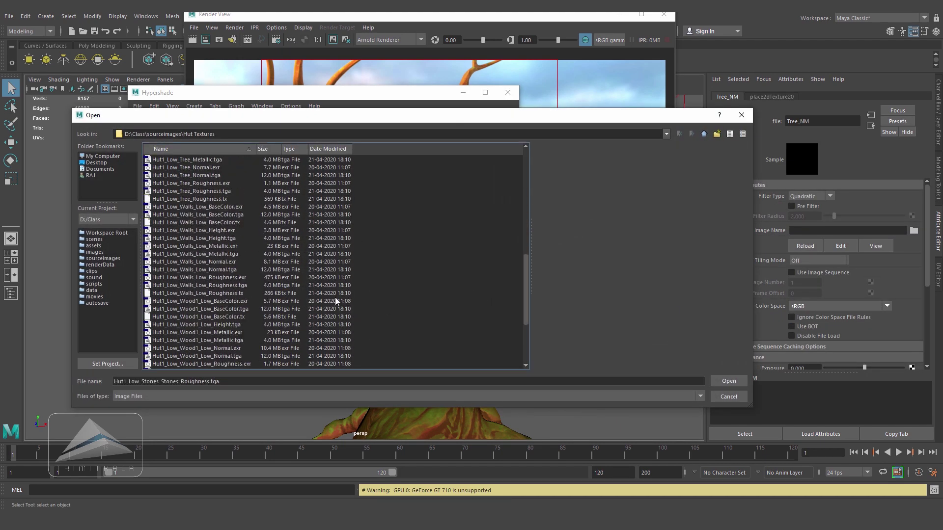
{"action": "left_click", "coordinate": [216, 176]}
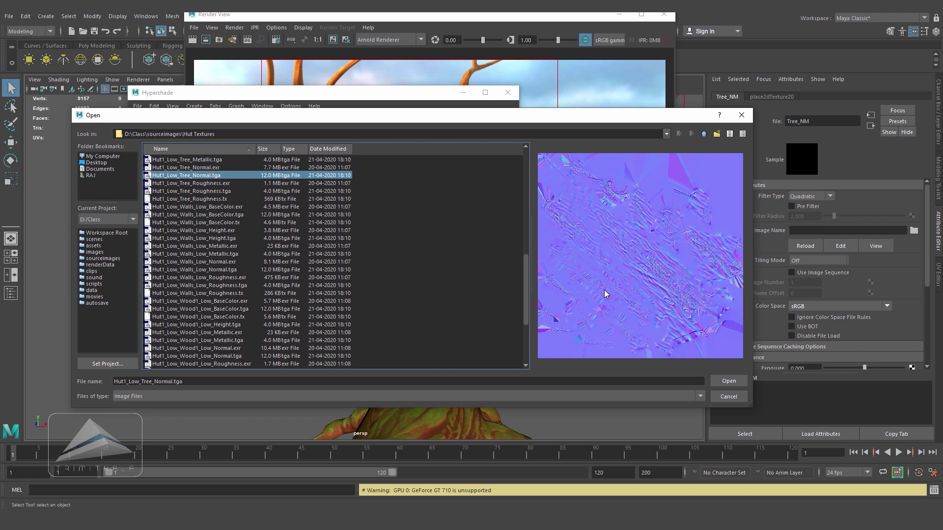
{"action": "left_click", "coordinate": [729, 381]}
Connect Tree_NM to the Bump Mapping attribute in the Tree material's Geometry settings
{"action": "scroll", "coordinate": [429, 329], "scroll_direction": "down", "scroll_amount": 5}
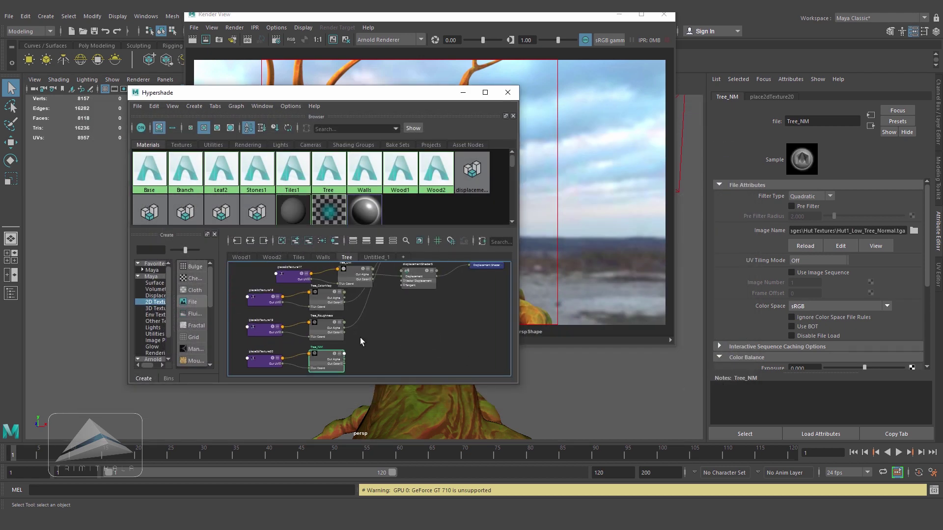
{"action": "left_click", "coordinate": [424, 270]}
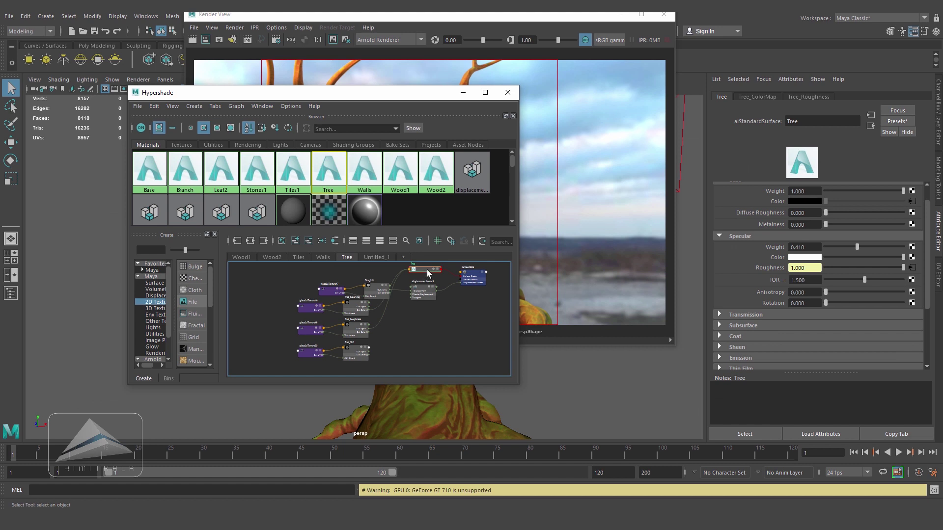
{"action": "scroll", "coordinate": [926, 291], "scroll_direction": "down", "scroll_amount": 1}
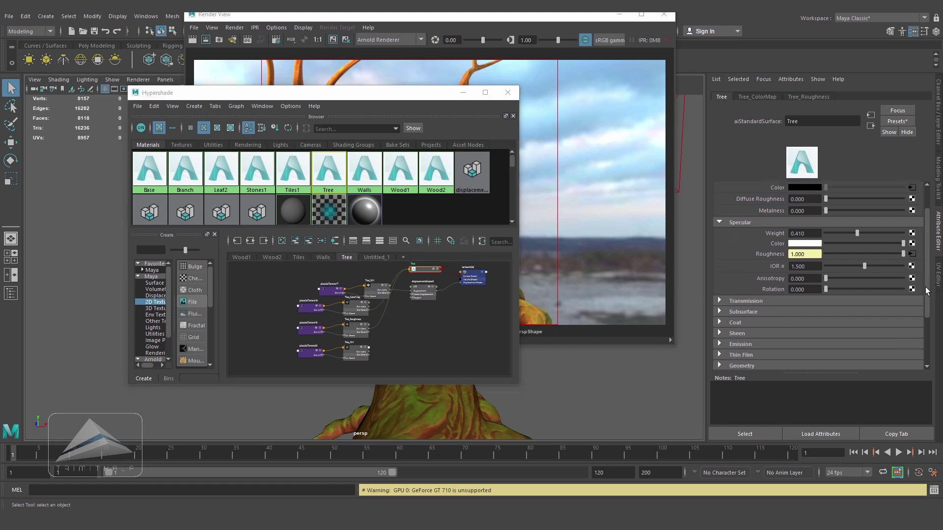
{"action": "scroll", "coordinate": [805, 332], "scroll_direction": "down", "scroll_amount": 5}
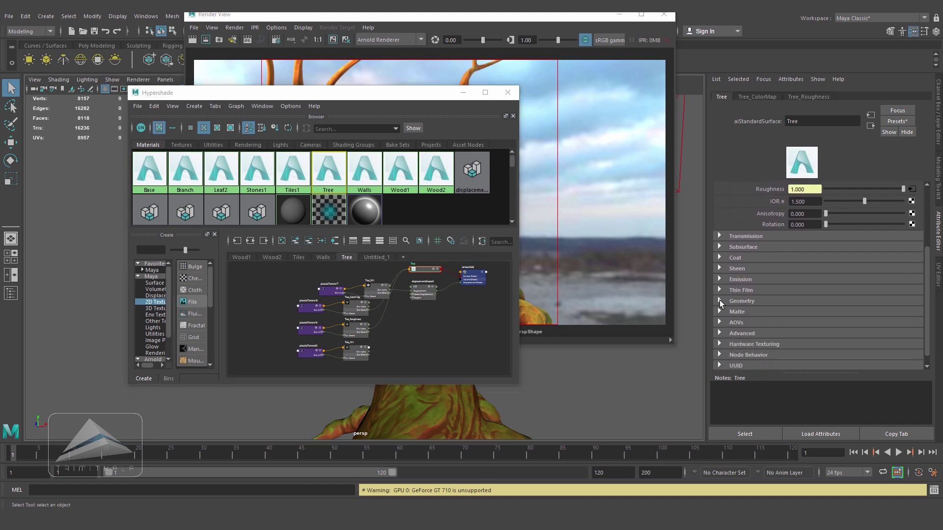
{"action": "left_click", "coordinate": [719, 301]}
{"action": "scroll", "coordinate": [930, 291], "scroll_direction": "down", "scroll_amount": 3}
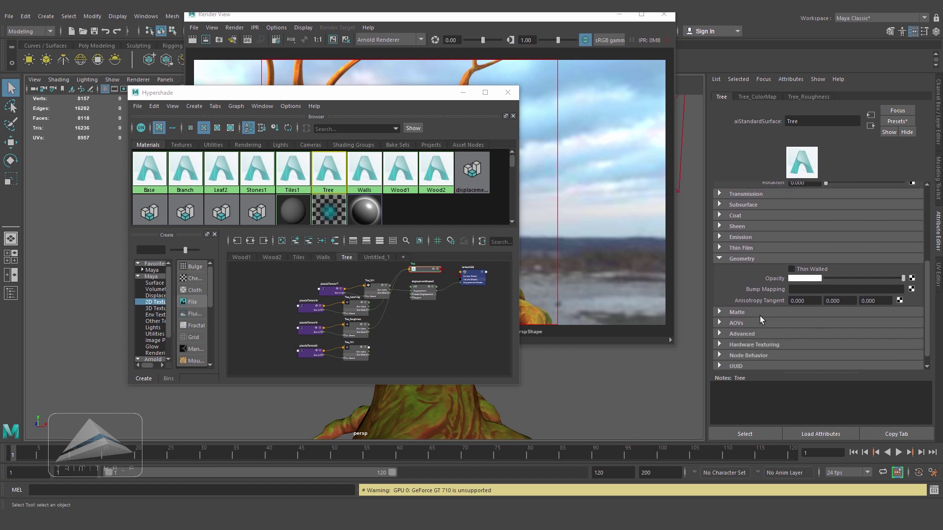
{"action": "middle_click_drag", "start_coordinate": [358, 355], "coordinate": [751, 298]}
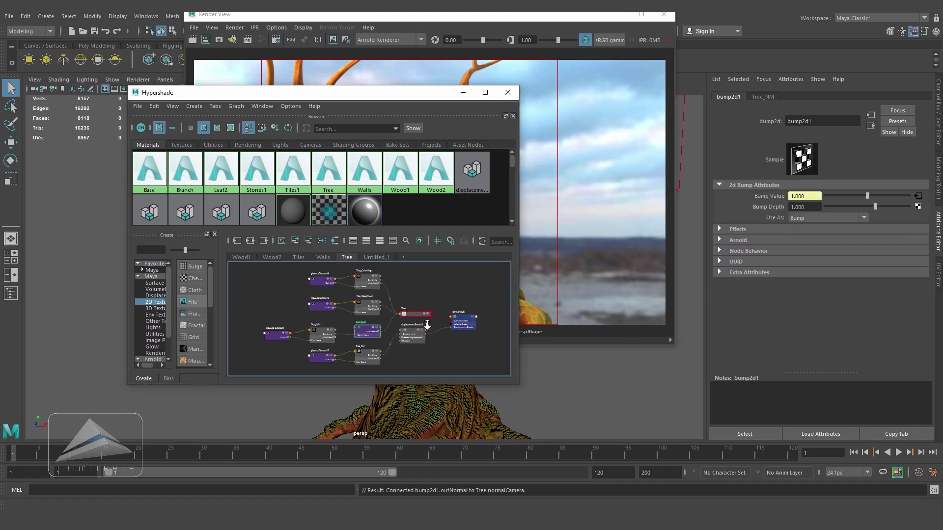
Set the Tree material's bump2d1 node to use Tangent Space Normals and re-render the region
{"action": "scroll", "coordinate": [411, 287], "scroll_direction": "up", "scroll_amount": 3}
{"action": "middle_click_drag", "start_coordinate": [410, 286], "coordinate": [403, 323], "text": "alt"}
{"action": "scroll", "coordinate": [377, 324], "scroll_direction": "up", "scroll_amount": 2}
{"action": "mouse_move", "coordinate": [389, 325]}
{"action": "left_mouse_down"}
{"action": "mouse_move", "coordinate": [381, 318]}
{"action": "mouse_move", "coordinate": [377, 329]}
{"action": "left_mouse_up"}
{"action": "left_click_drag", "start_coordinate": [398, 93], "coordinate": [211, 381]}
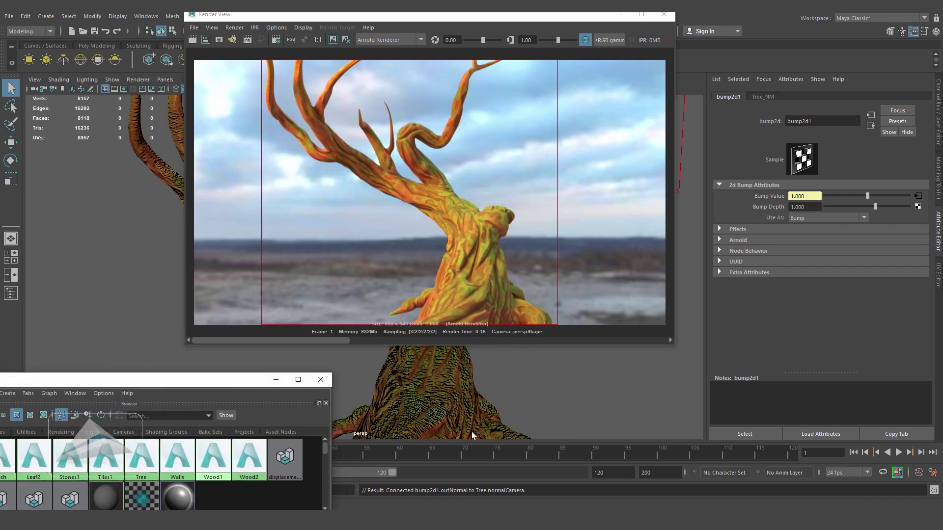
{"action": "left_click", "coordinate": [863, 219]}
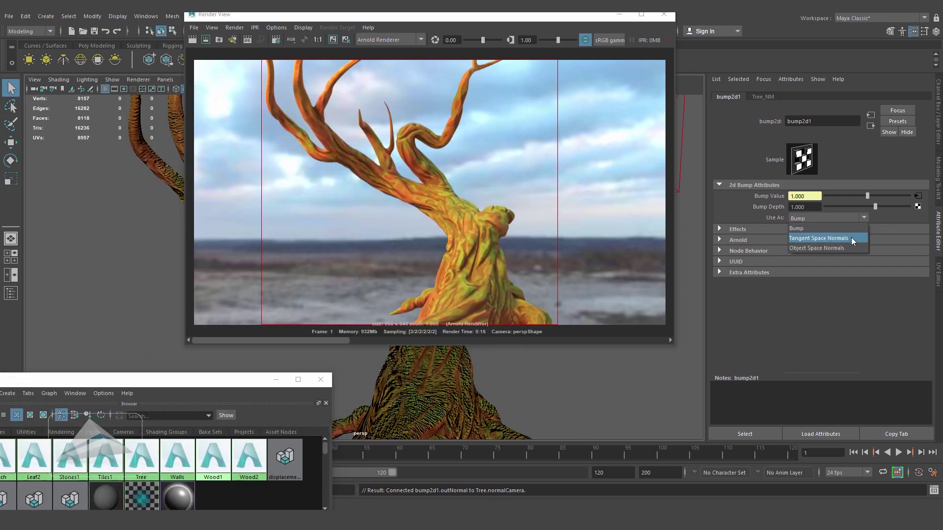
{"action": "left_click", "coordinate": [851, 238]}
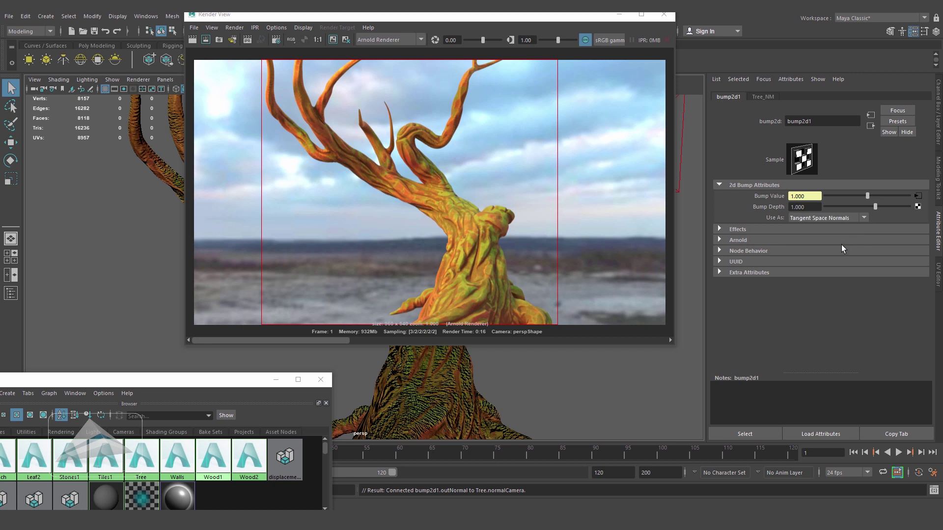
{"action": "left_click", "coordinate": [205, 39]}
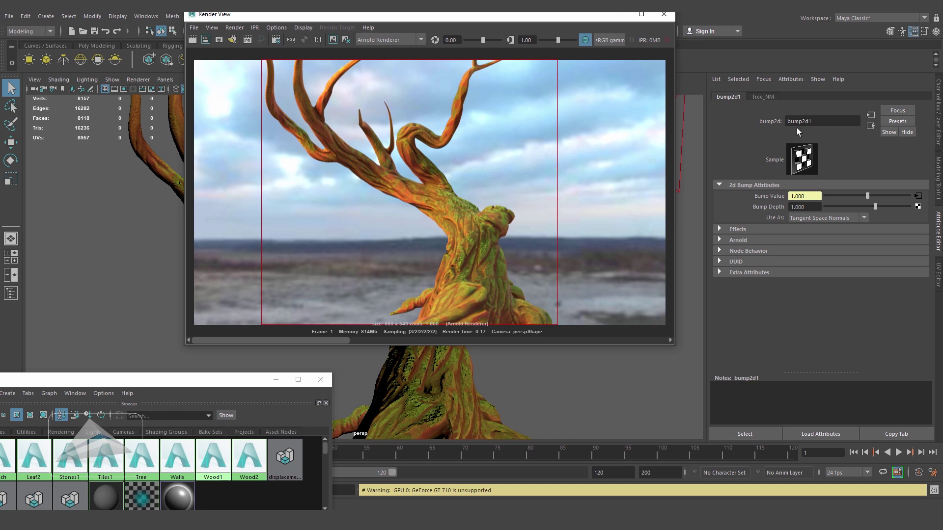
Set the bump depth of bump2d1 to 0.1 and re-render the region
{"action": "double_click", "coordinate": [815, 208]}
{"action": "key", "text": "BackSpace"}
{"action": "type", "text": "0.1"}
{"action": "key", "text": "Return"}
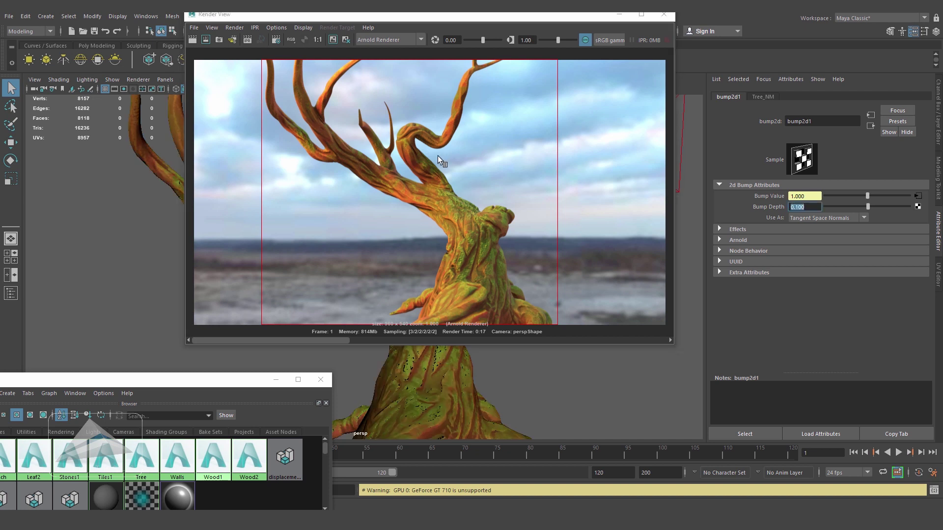
{"action": "left_click", "coordinate": [205, 40]}
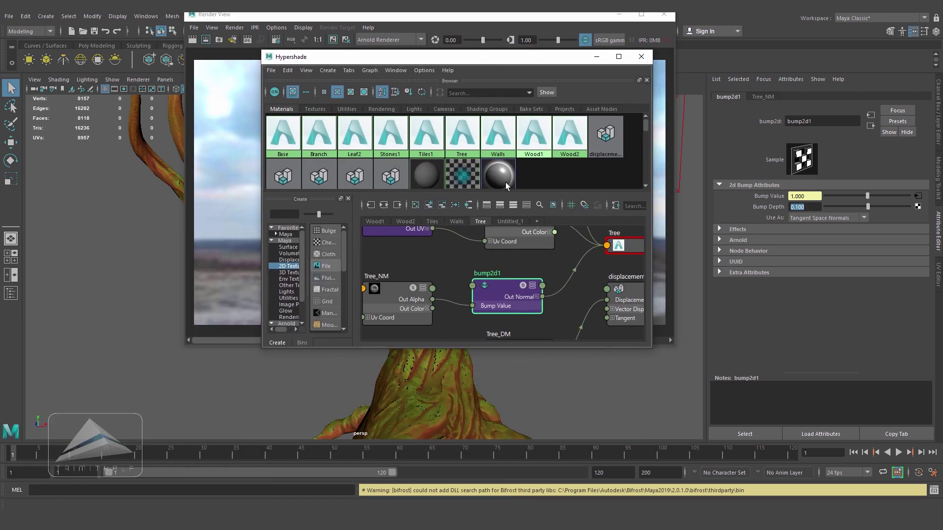
Examine the complete Tree shader network in a maximized Hypershade, from the texture nodes to the shading group
{"action": "key", "text": "a"}
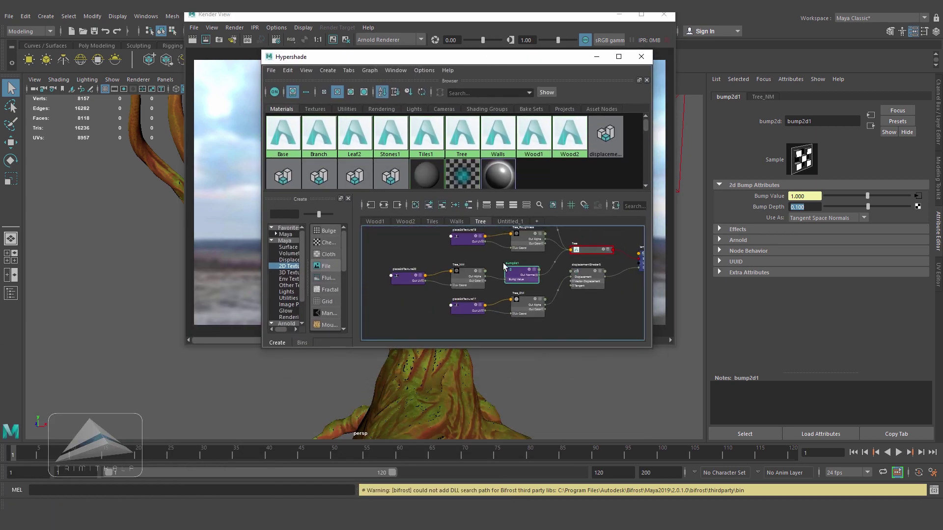
{"action": "scroll", "coordinate": [528, 293], "scroll_direction": "up", "scroll_amount": 1}
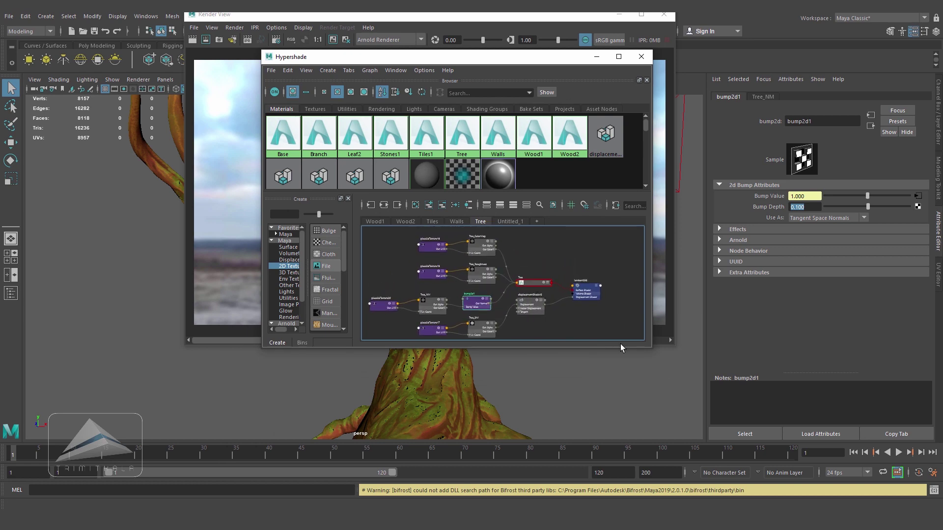
{"action": "left_click", "coordinate": [618, 56]}
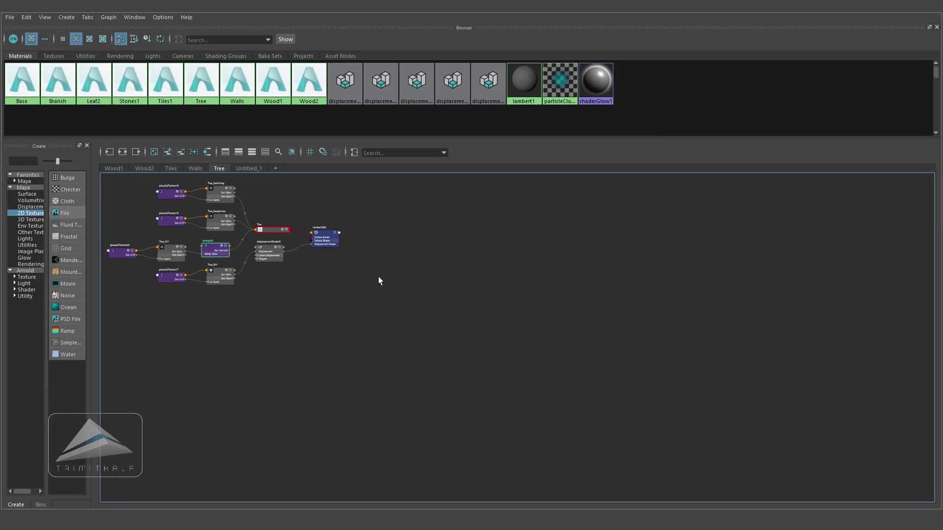
{"action": "scroll", "coordinate": [537, 376], "scroll_direction": "up", "scroll_amount": 5}
{"action": "scroll", "coordinate": [505, 341], "scroll_direction": "down", "scroll_amount": 4}
{"action": "scroll", "coordinate": [506, 343], "scroll_direction": "up", "scroll_amount": 1}
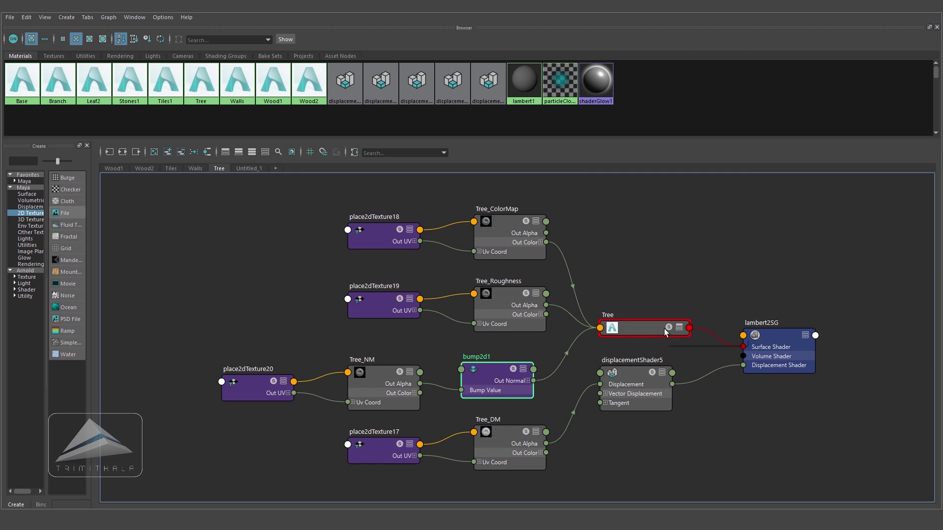
Restore and minimize the Hypershade window, and close the Render View to clear the viewport
{"action": "left_click_drag", "start_coordinate": [870, 10], "coordinate": [699, 135]}
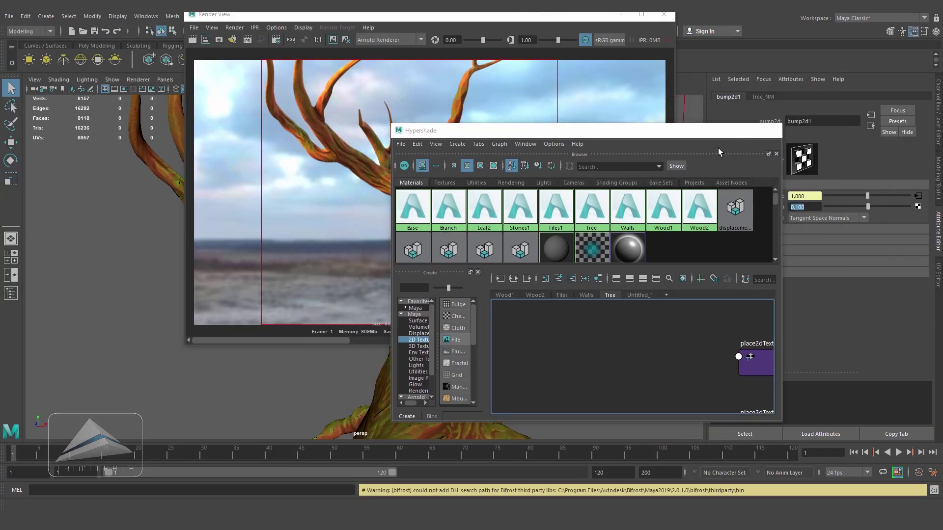
{"action": "left_click", "coordinate": [727, 130]}
{"action": "left_click", "coordinate": [664, 14]}
{"action": "mouse_move", "coordinate": [522, 306]}
{"action": "left_mouse_down", "text": "alt"}
{"action": "mouse_move", "coordinate": [496, 312]}
{"action": "mouse_move", "coordinate": [528, 316]}
{"action": "left_mouse_up", "text": "alt"}
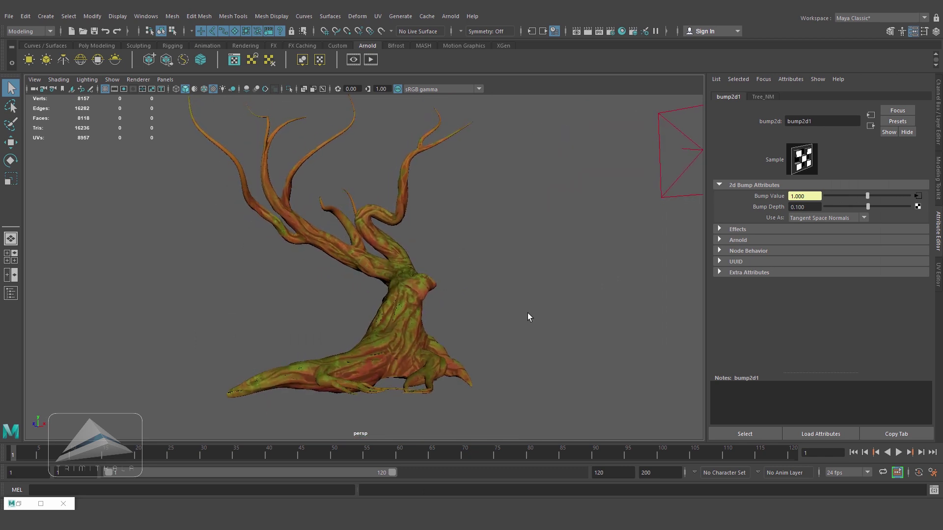
Turn on the visibility of the House_Lowpoly display layer and view the house together with the tree
{"action": "left_click", "coordinate": [939, 122]}
{"action": "scroll", "coordinate": [870, 403], "scroll_direction": "down", "scroll_amount": 3}
{"action": "left_click", "coordinate": [909, 427]}
{"action": "left_click", "coordinate": [814, 427]}
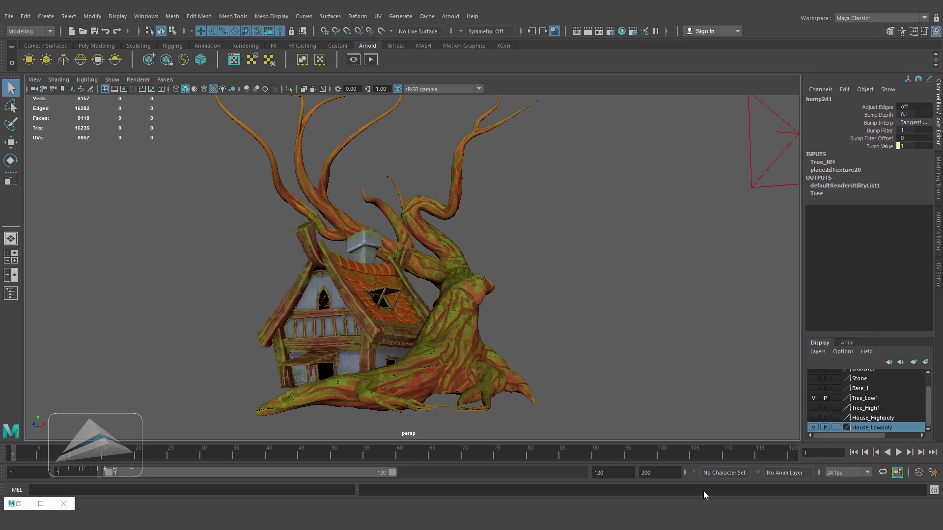
{"action": "right_click_drag", "start_coordinate": [369, 324], "coordinate": [266, 268], "text": "alt"}
{"action": "left_click_drag", "start_coordinate": [430, 224], "coordinate": [514, 334], "text": "alt"}
{"action": "right_click_drag", "start_coordinate": [513, 335], "coordinate": [523, 337], "text": "alt"}
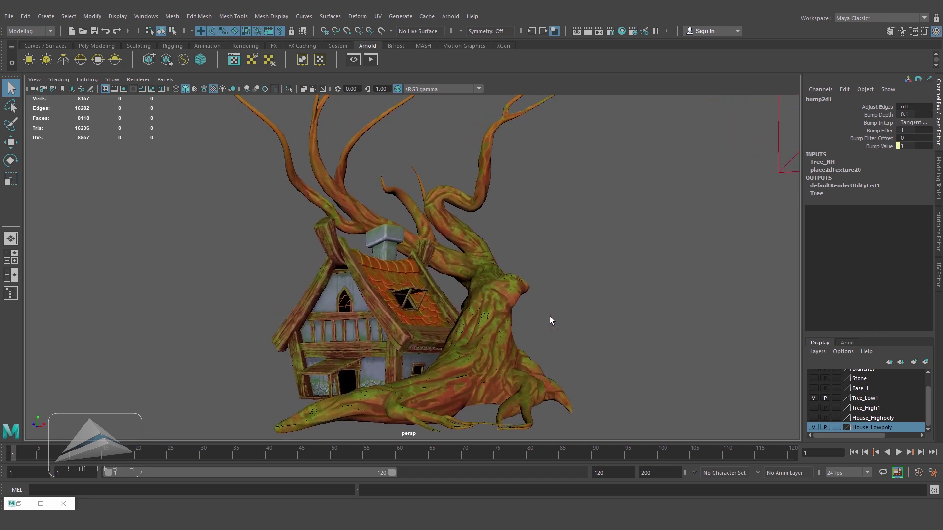